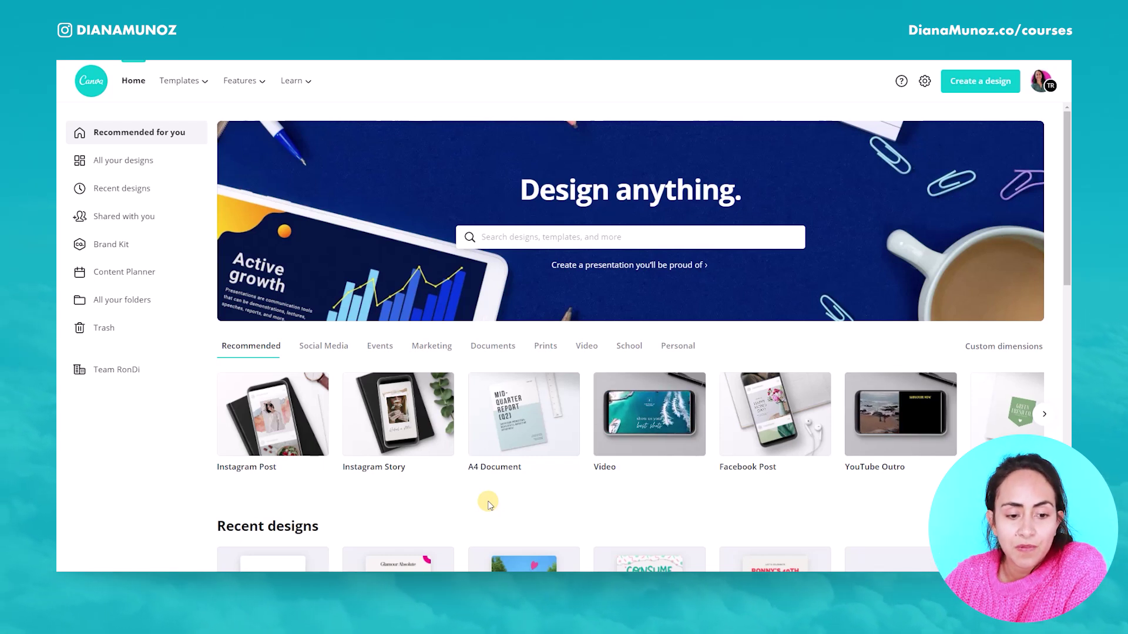
# Step: Create a new Instagram Post design and search the elements for "ripped paper frames"
pyautogui.click(271, 481)
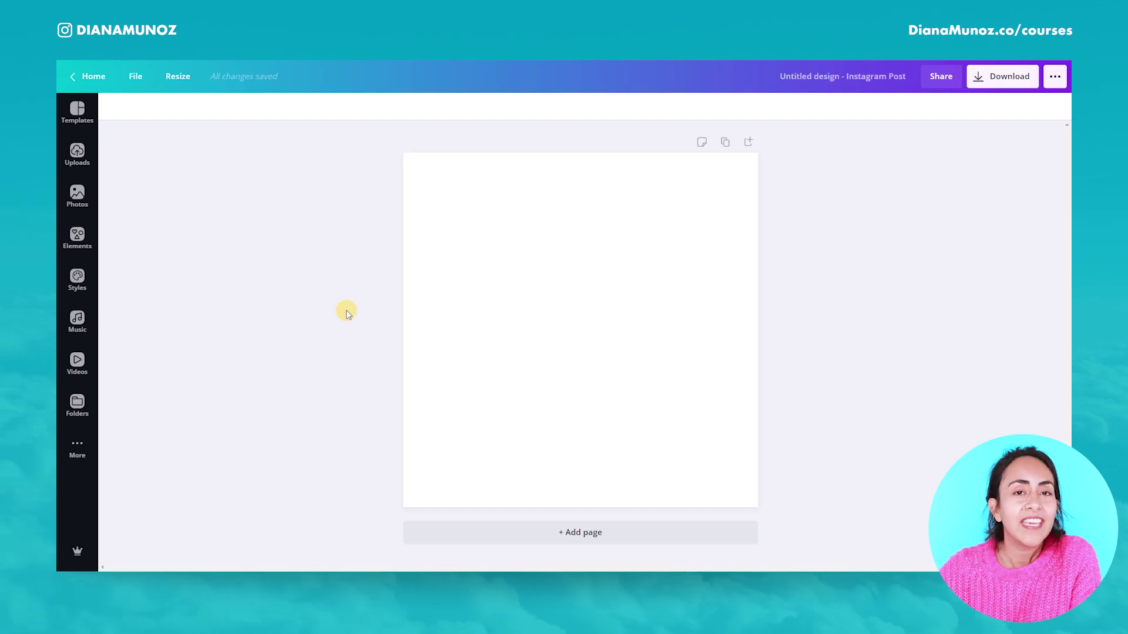
pyautogui.click(66, 243)
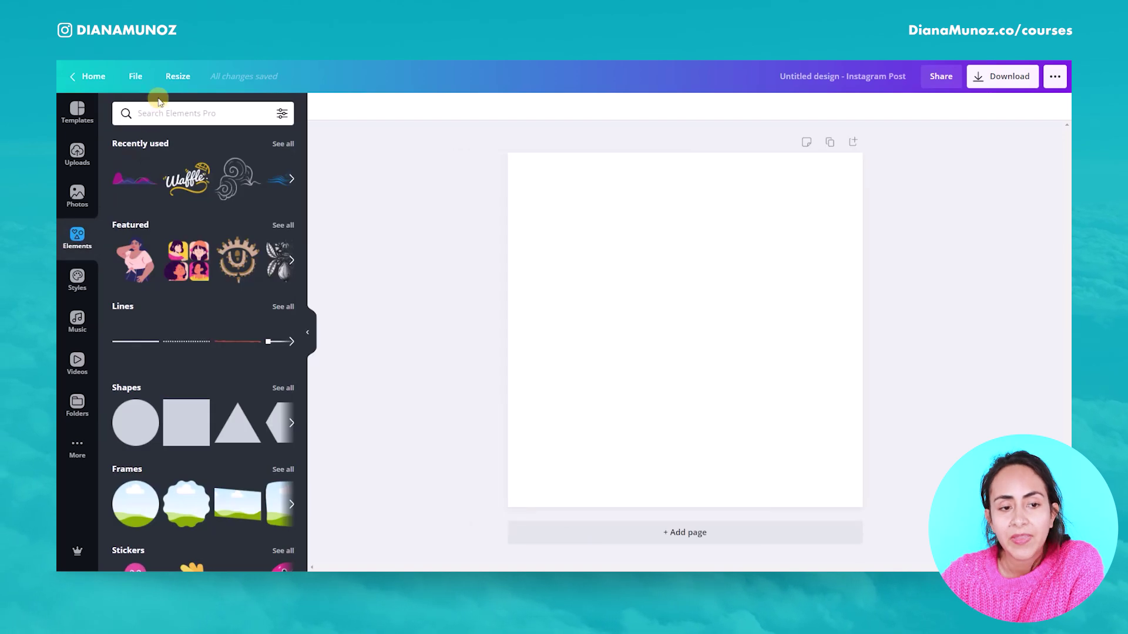
pyautogui.click(157, 110)
pyautogui.write('ri')
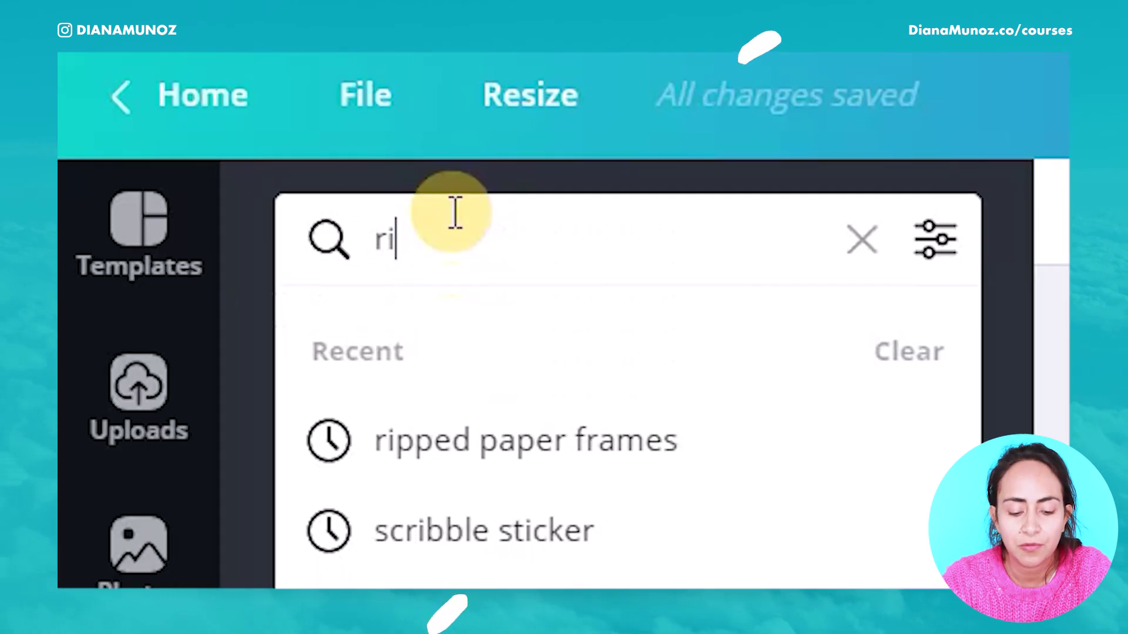
pyautogui.write('pped paper ')
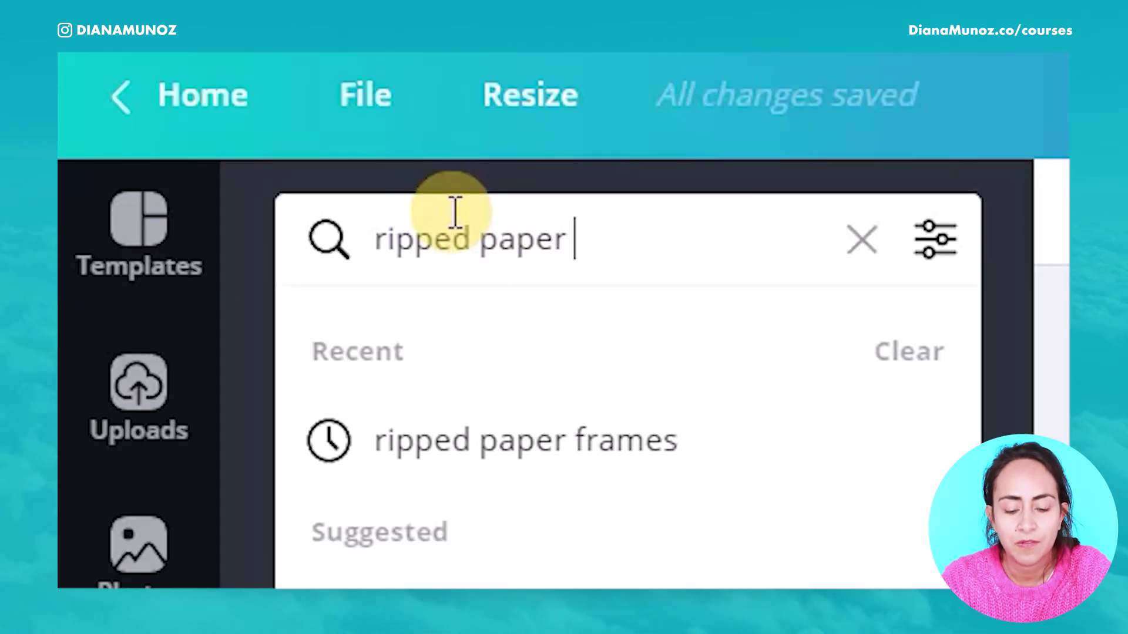
pyautogui.write('frames')
pyautogui.press('Return')
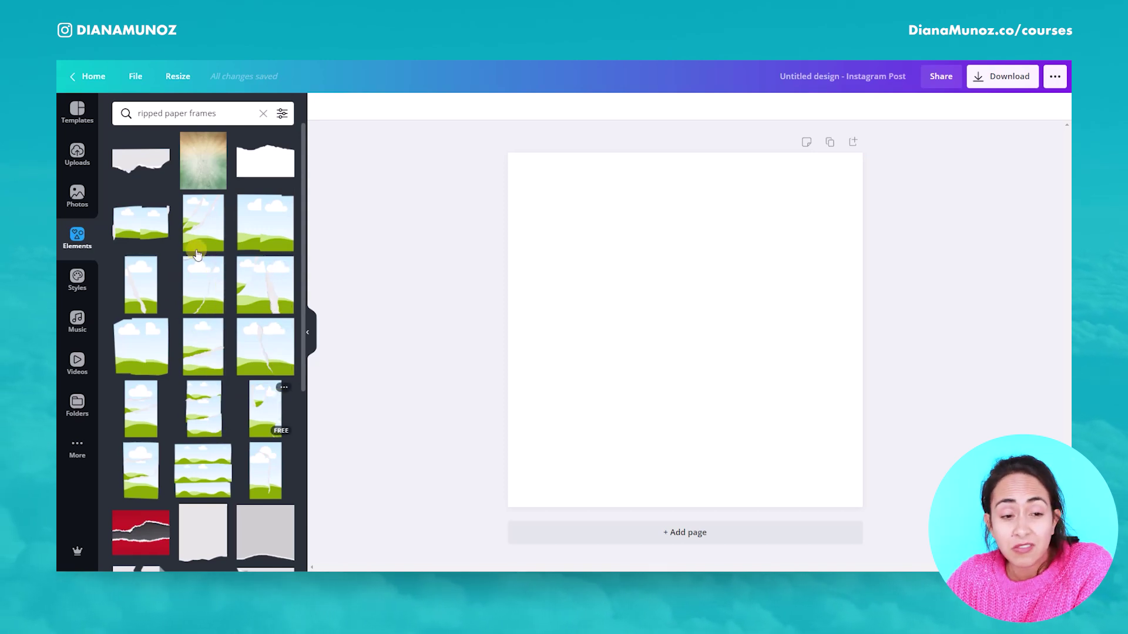
# Step: Try a tall ripped paper frame with a diagonal tear, enlarged until it covers the whole page
pyautogui.moveTo(207, 267); pyautogui.dragTo(622, 375)
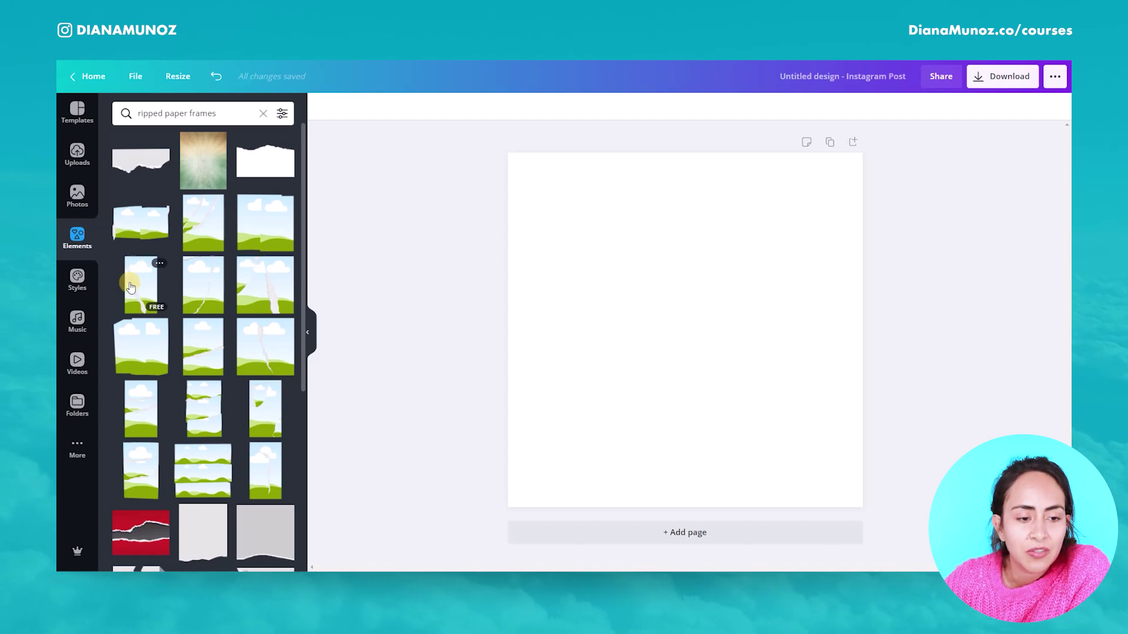
pyautogui.click(148, 287)
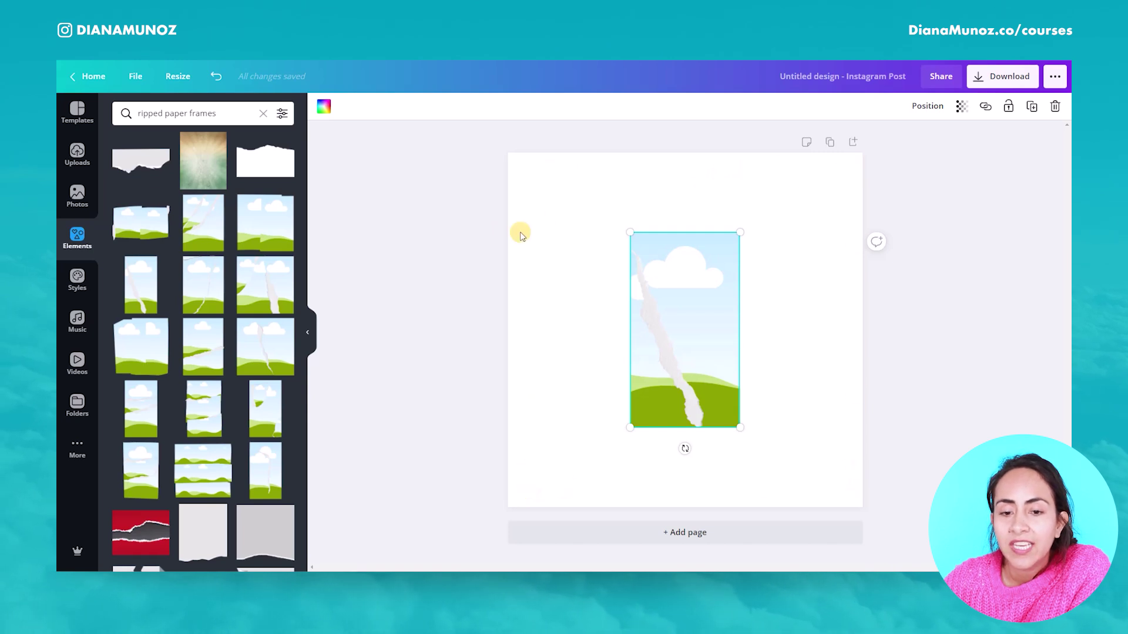
pyautogui.moveTo(753, 226); pyautogui.dragTo(1034, 96)
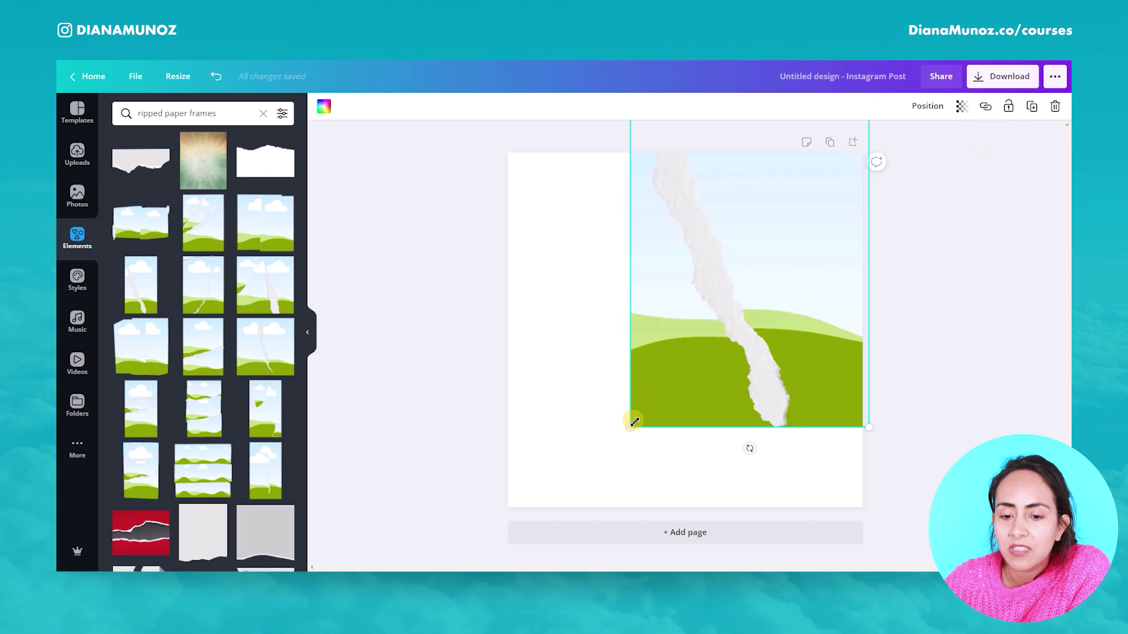
pyautogui.moveTo(634, 422); pyautogui.dragTo(480, 563)
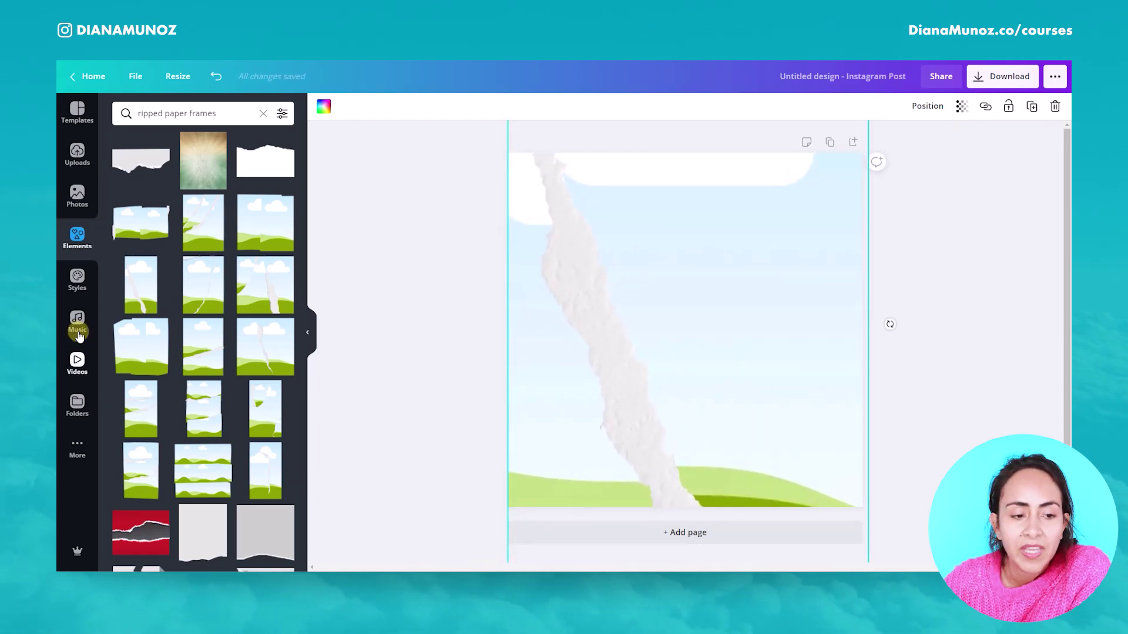
# Step: Try the trending photo of the dark-haired woman in the frame's left section, and delete the whole grid
pyautogui.click(76, 195)
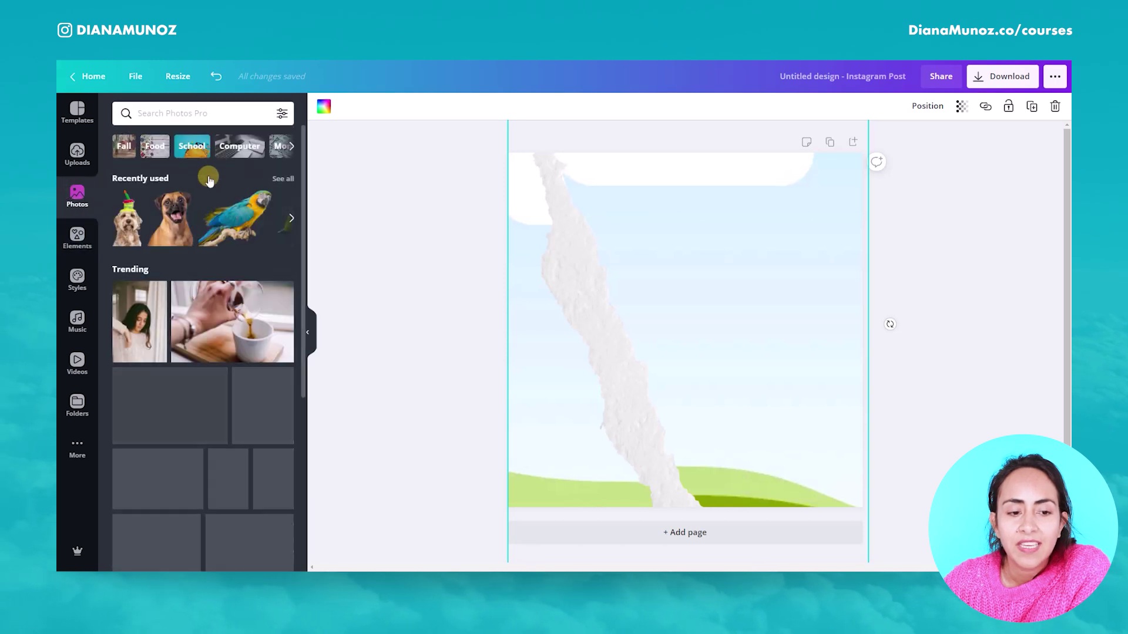
pyautogui.moveTo(147, 344); pyautogui.dragTo(573, 467)
pyautogui.doubleClick(563, 423)
pyautogui.click(323, 105)
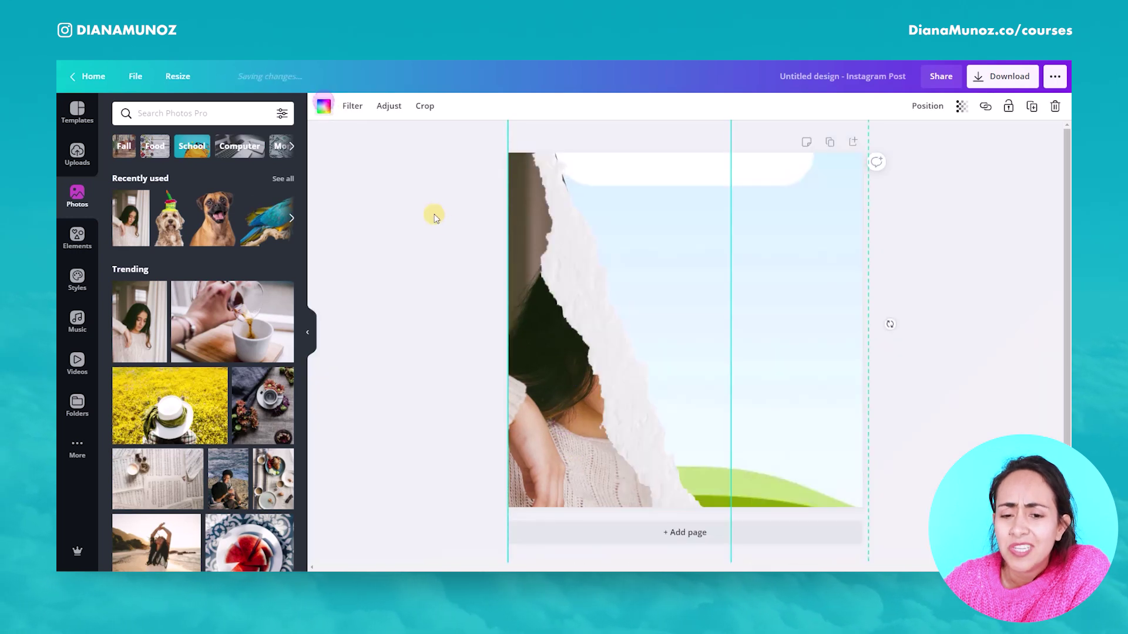
pyautogui.click(1056, 108)
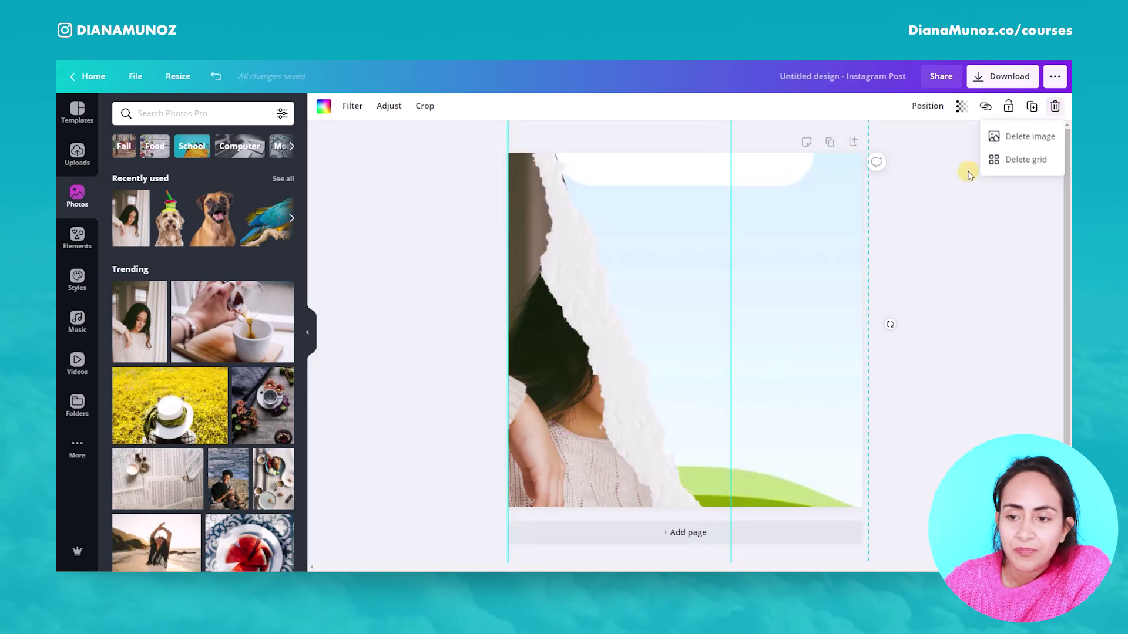
pyautogui.click(1000, 160)
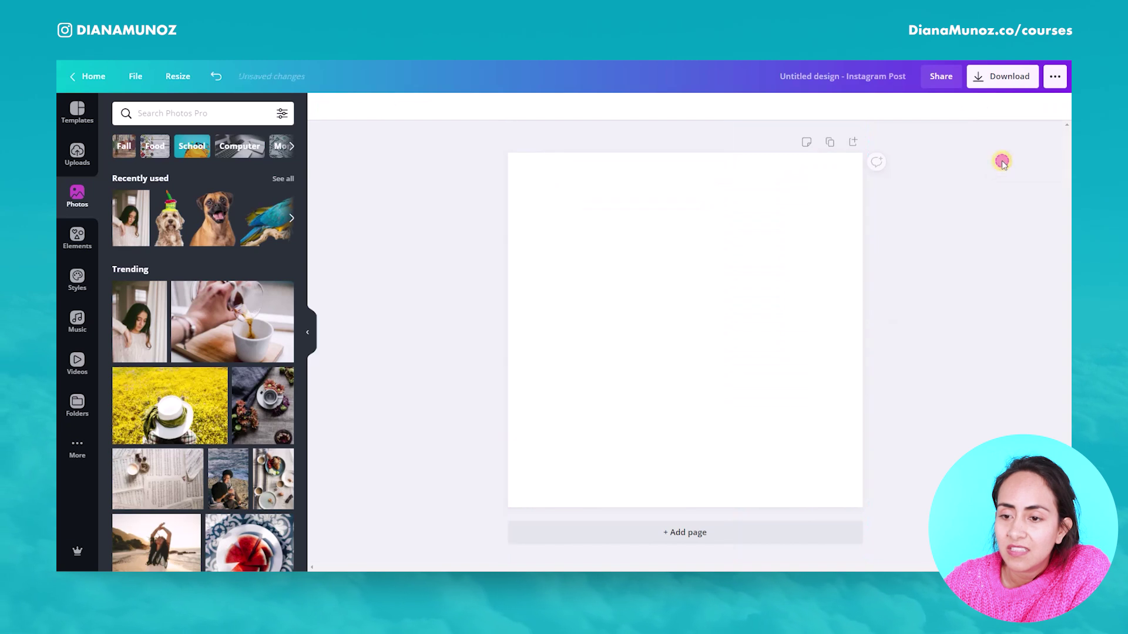
# Step: Add the square two-part ripped paper frame with a central vertical tear and enlarge it to fill the page
pyautogui.click(62, 246)
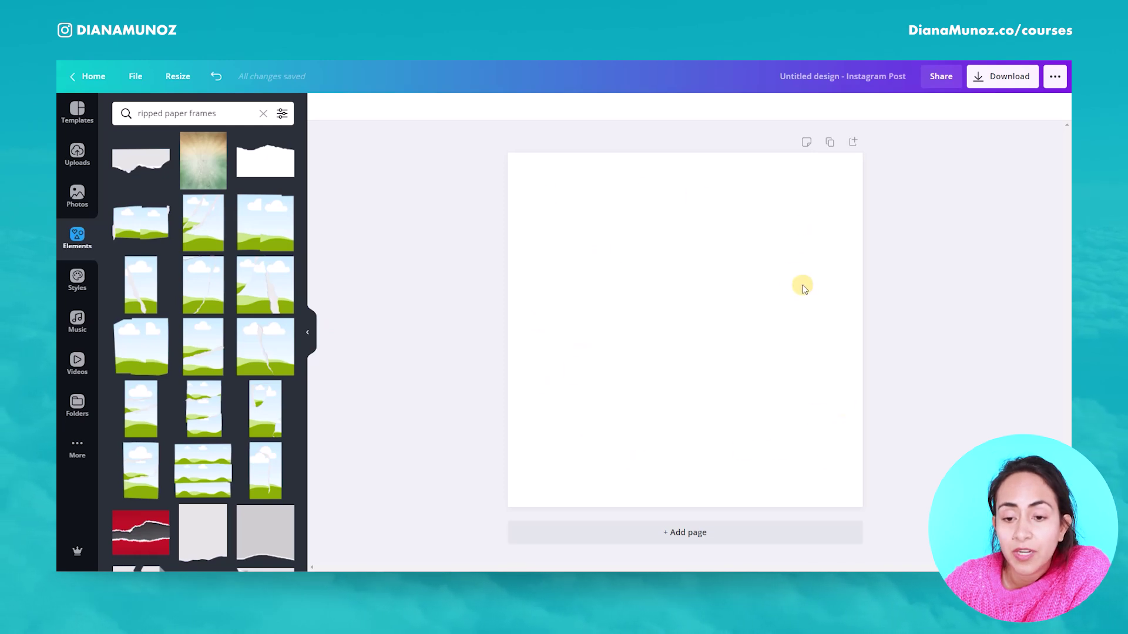
pyautogui.click(264, 359)
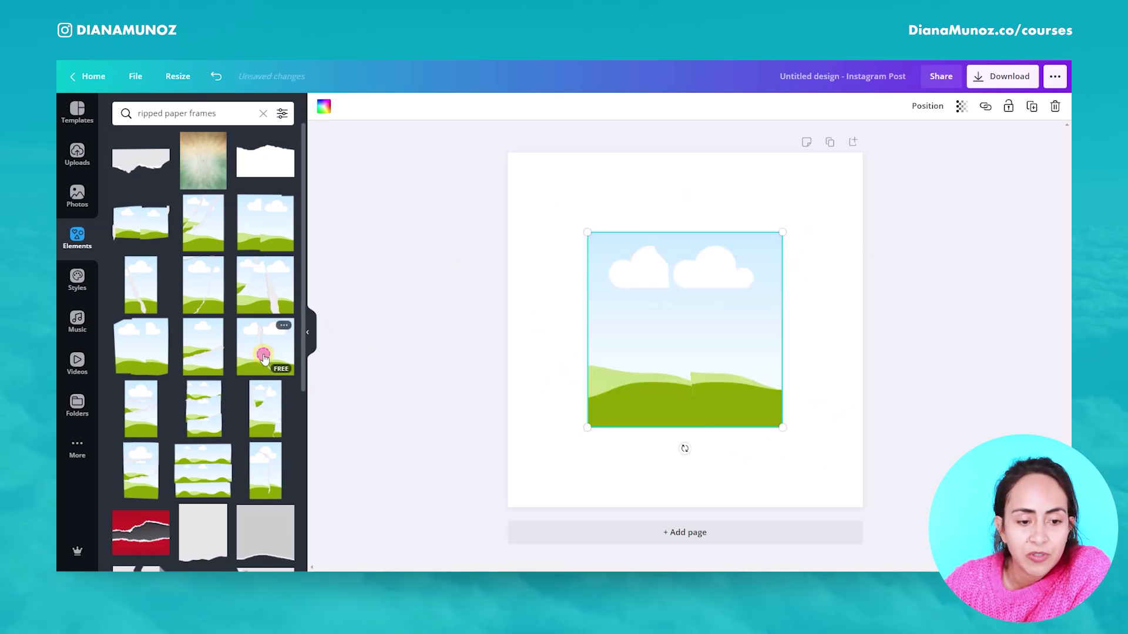
pyautogui.moveTo(796, 230); pyautogui.dragTo(892, 175)
pyautogui.moveTo(595, 434); pyautogui.dragTo(509, 505)
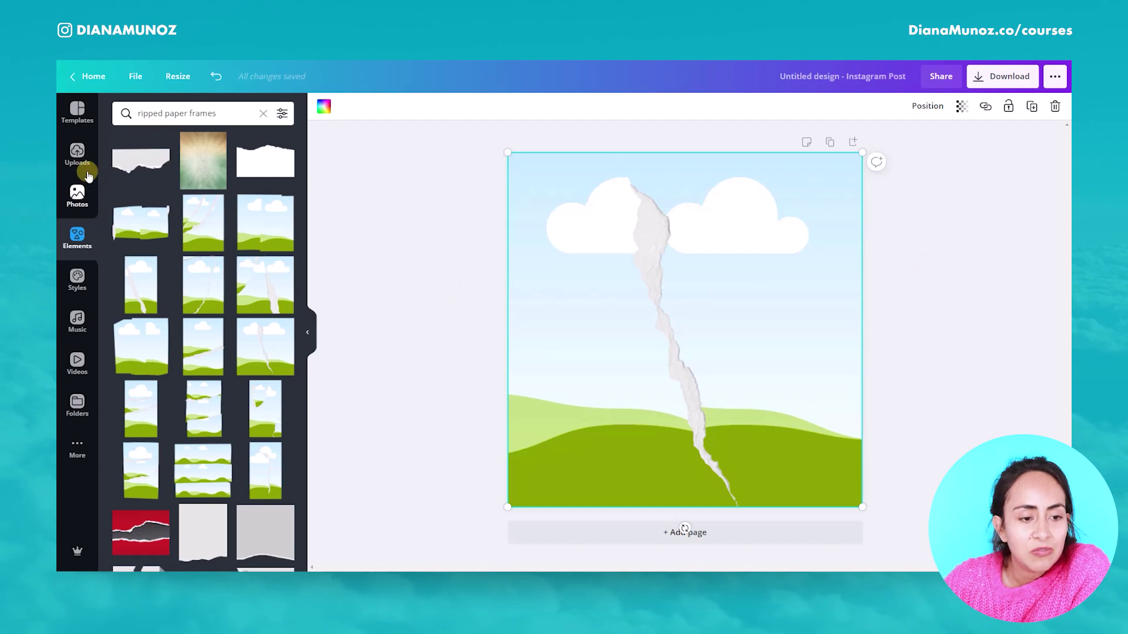
# Step: Fill the frame's right section with the uploaded photo of the woman in red sunglasses-up portrait against pink blossoms
pyautogui.click(81, 154)
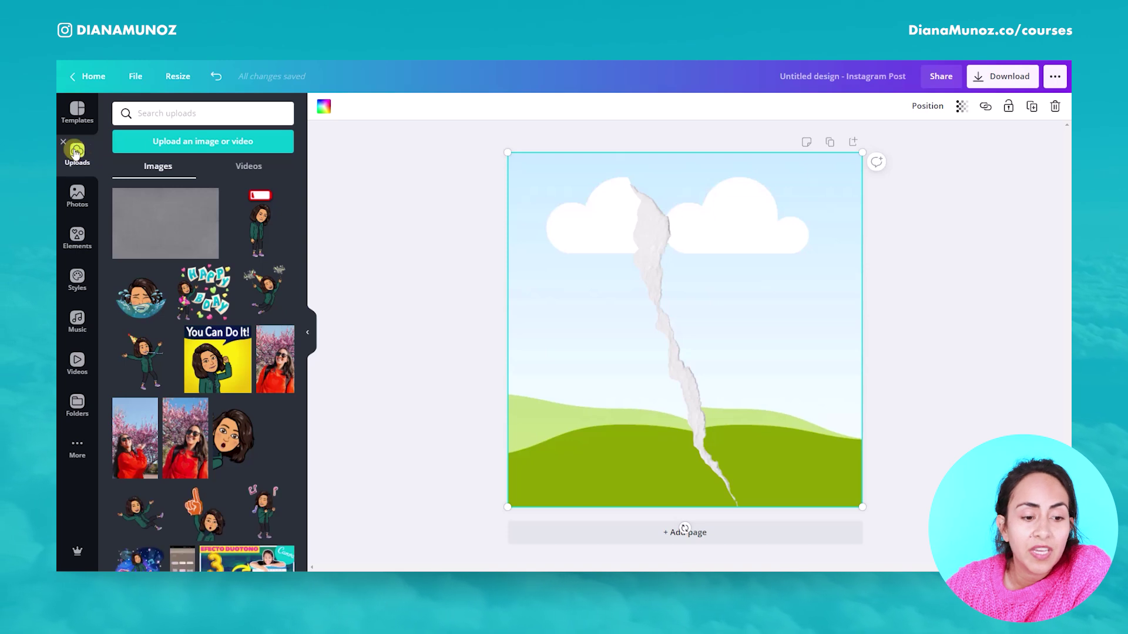
pyautogui.scroll(-3, 240, 386)
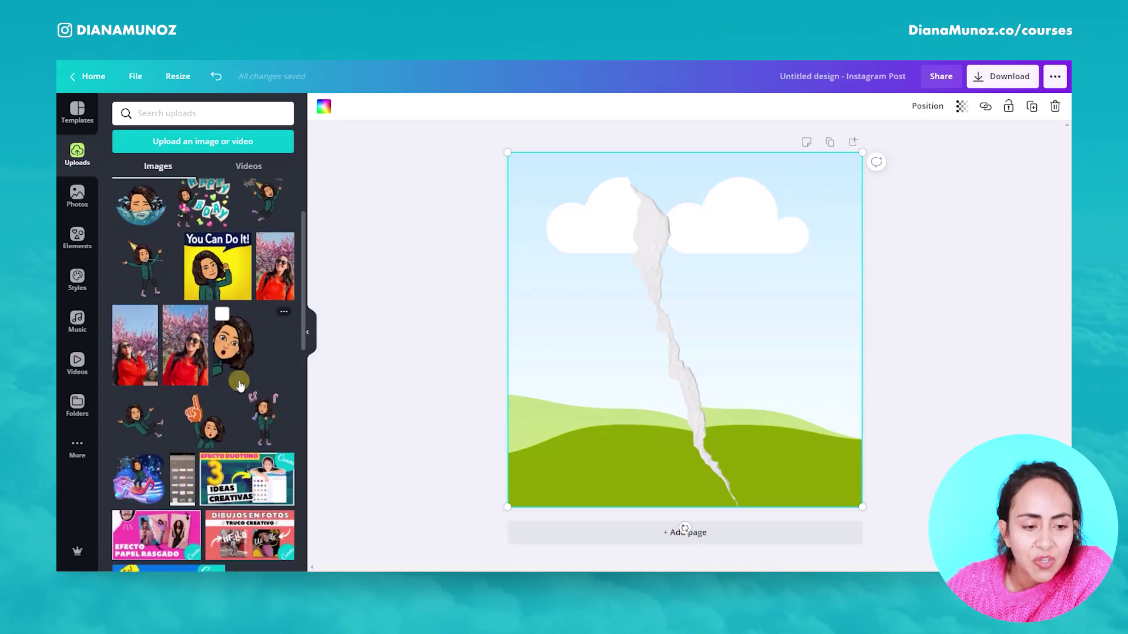
pyautogui.click(182, 351)
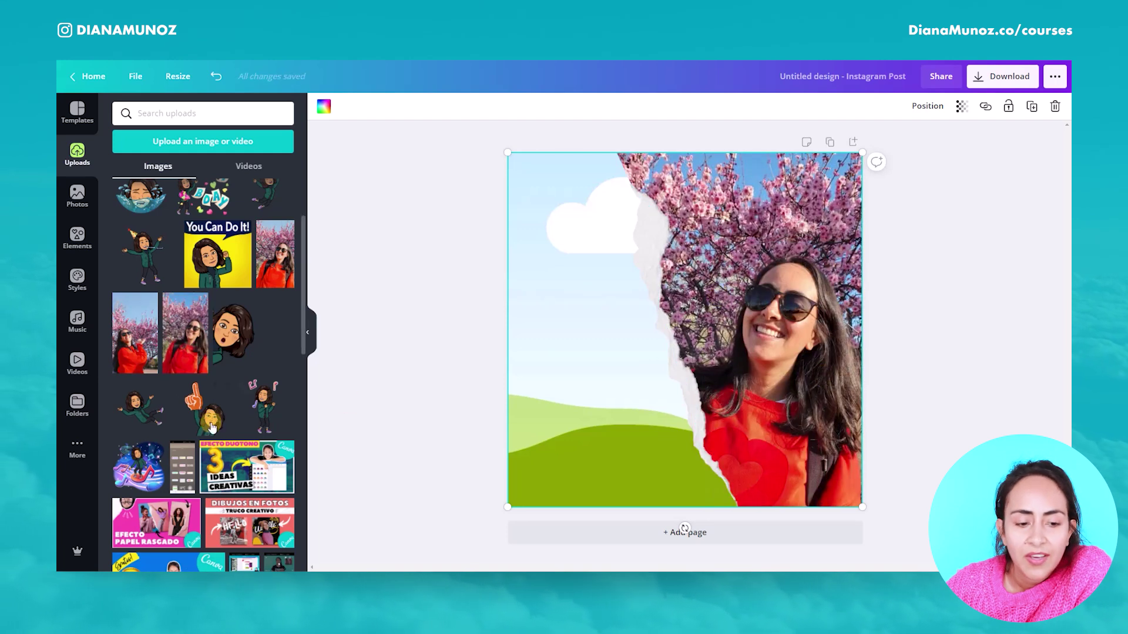
# Step: Fill the frame's left section with the uploaded close-up photo of pink blossoms and collapse the side panel
pyautogui.scroll(-15, 213, 428)
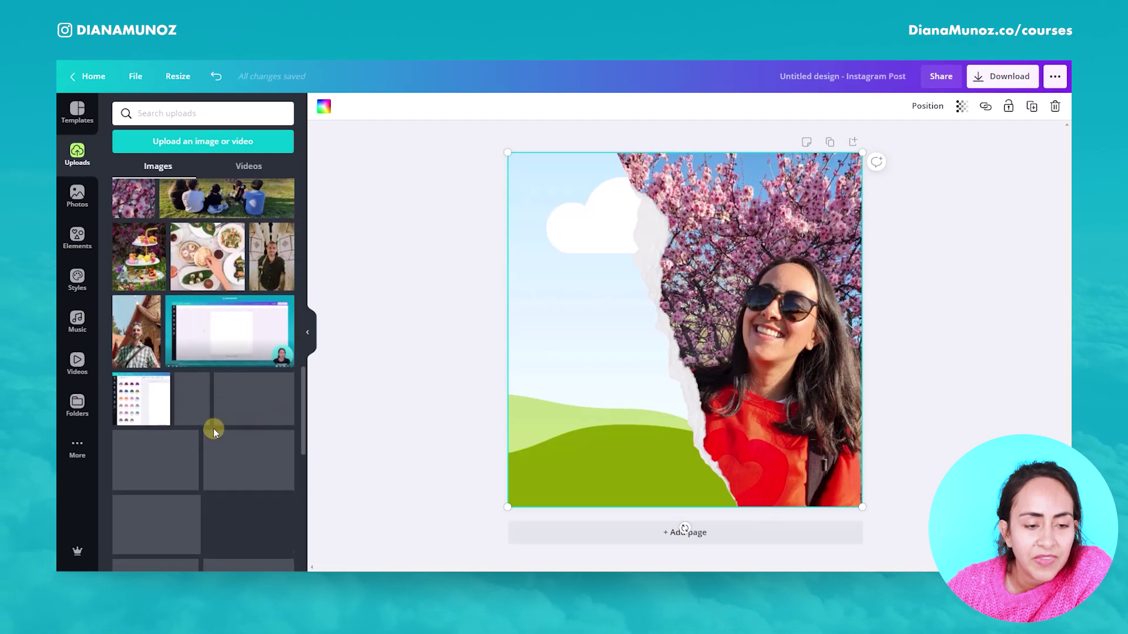
pyautogui.scroll(5, 213, 432)
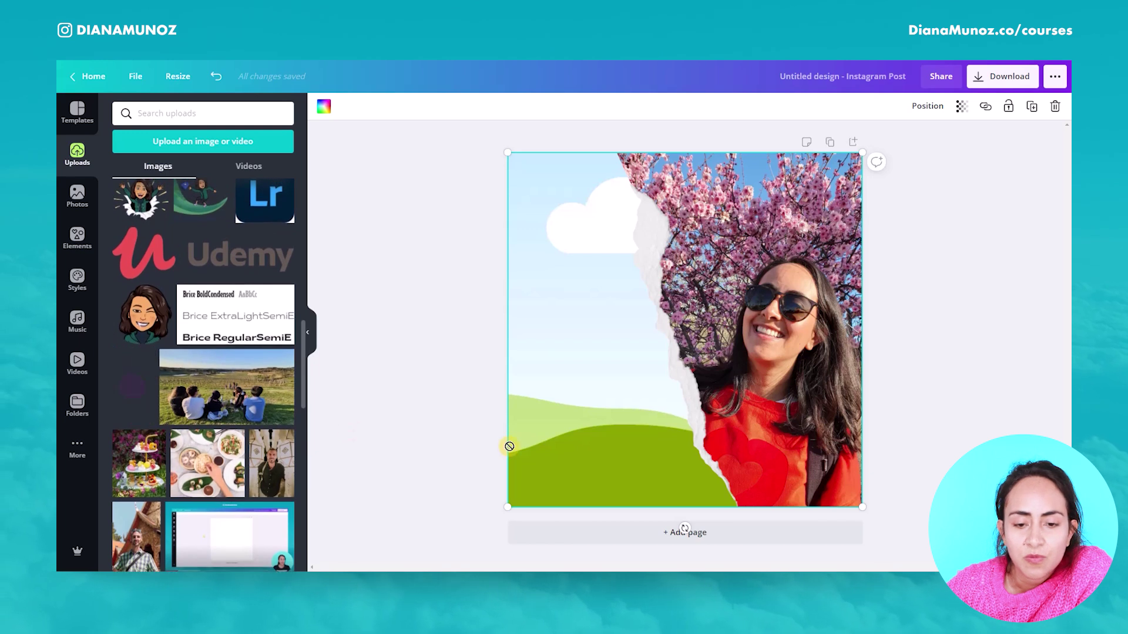
pyautogui.moveTo(509, 447); pyautogui.dragTo(529, 423)
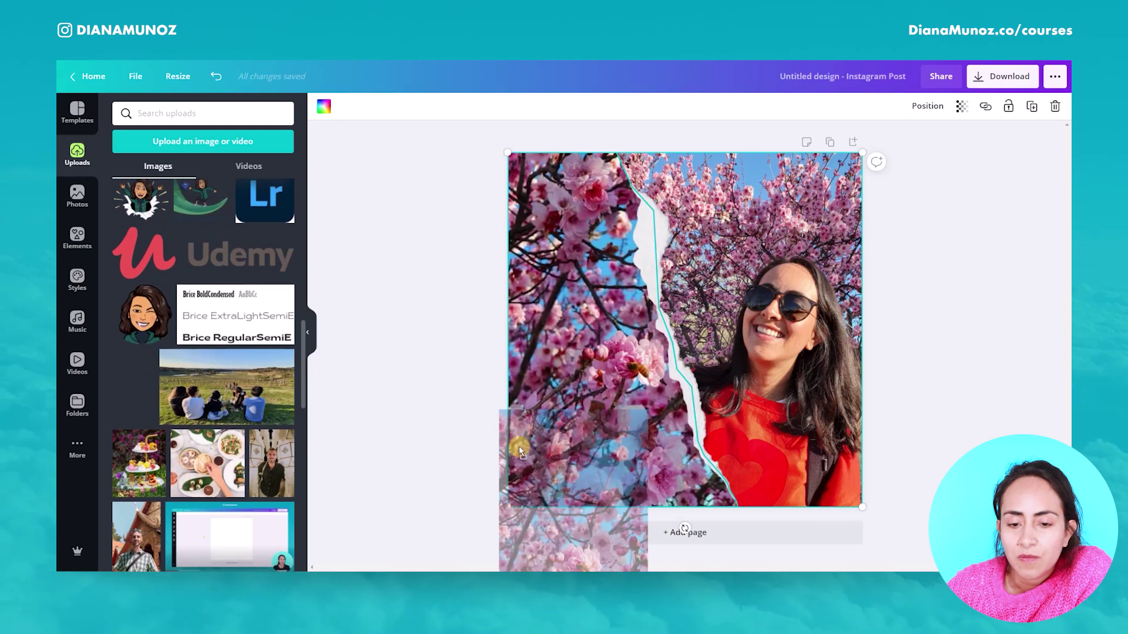
pyautogui.click(312, 334)
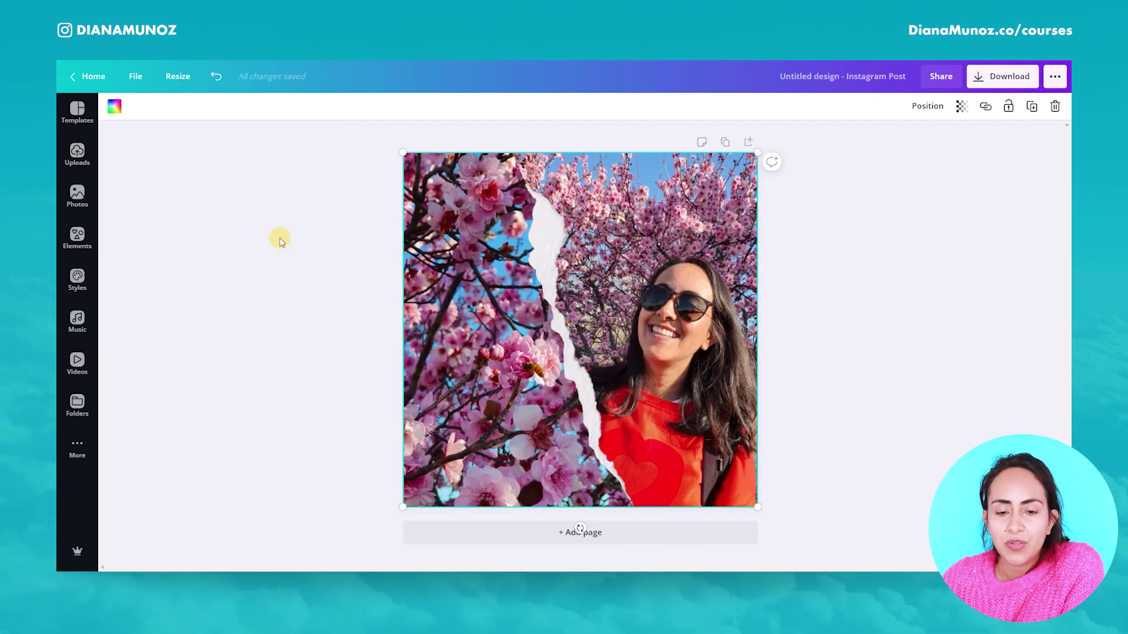
# Step: Browse the stock photos and show more pictures from the collection of the woman's portrait on an orange background
pyautogui.click(75, 202)
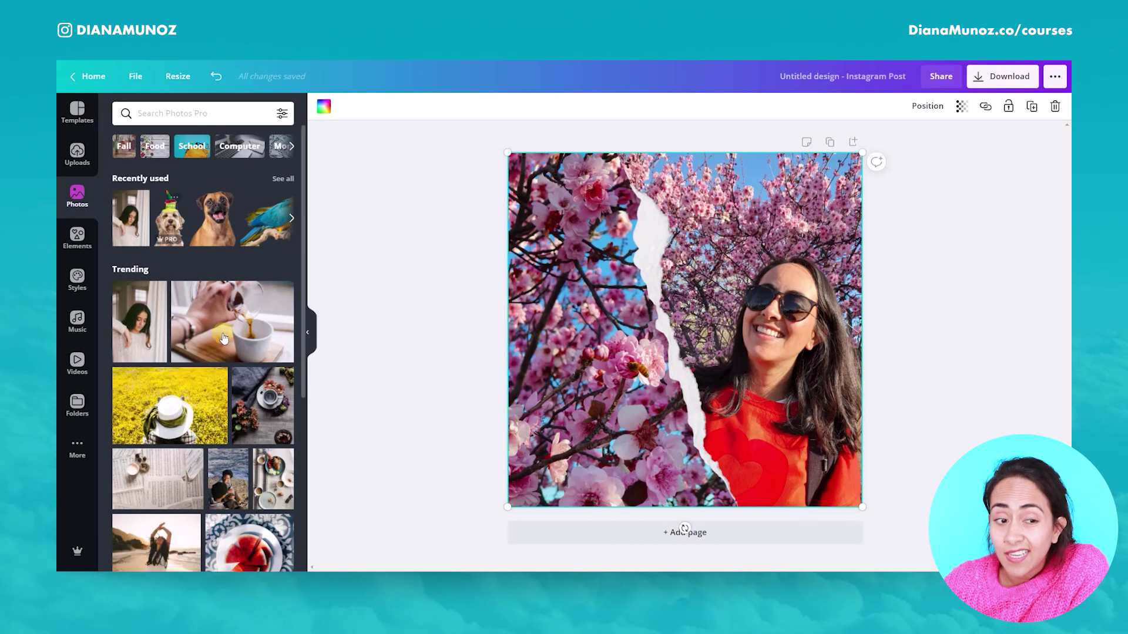
pyautogui.scroll(-5, 224, 337)
pyautogui.scroll(-1, 224, 338)
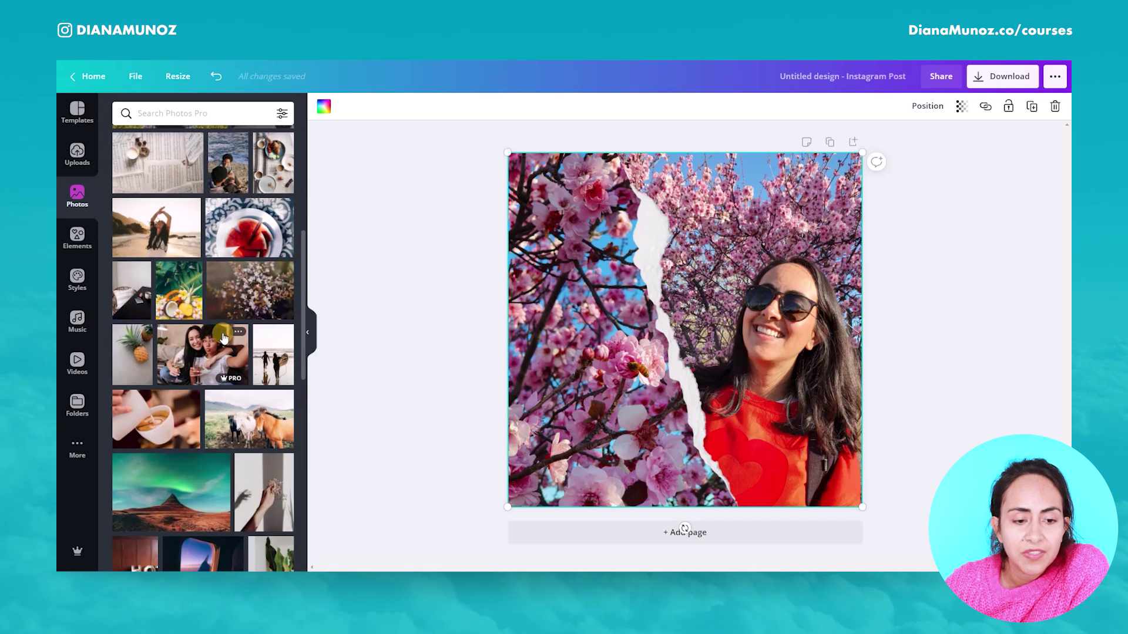
pyautogui.scroll(-15, 224, 336)
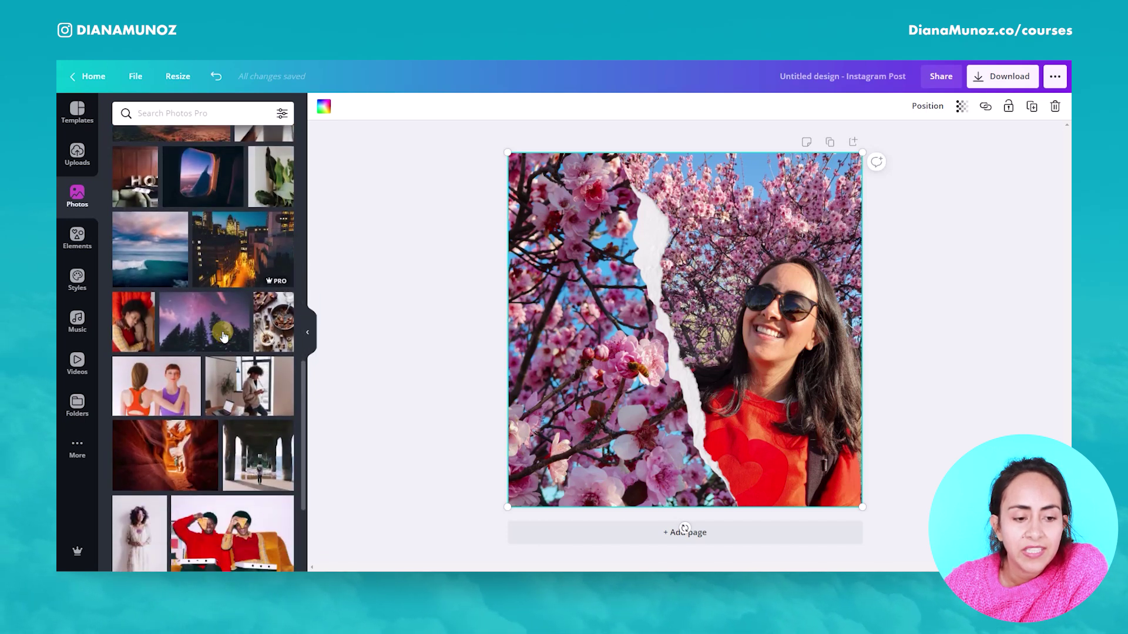
pyautogui.scroll(-1, 224, 336)
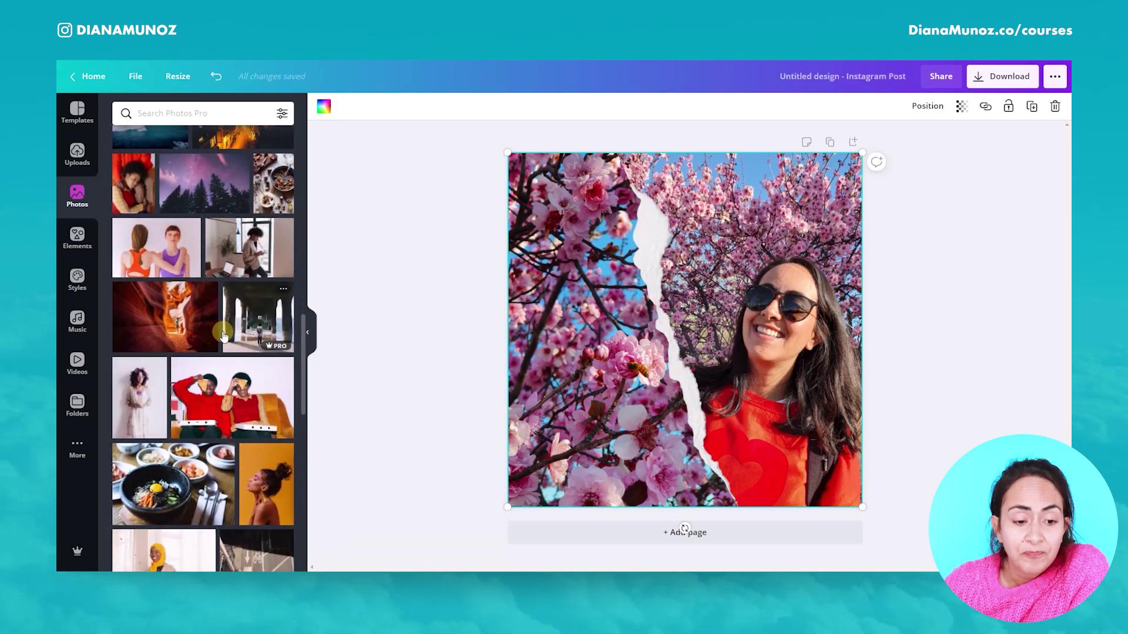
pyautogui.scroll(-4, 248, 370)
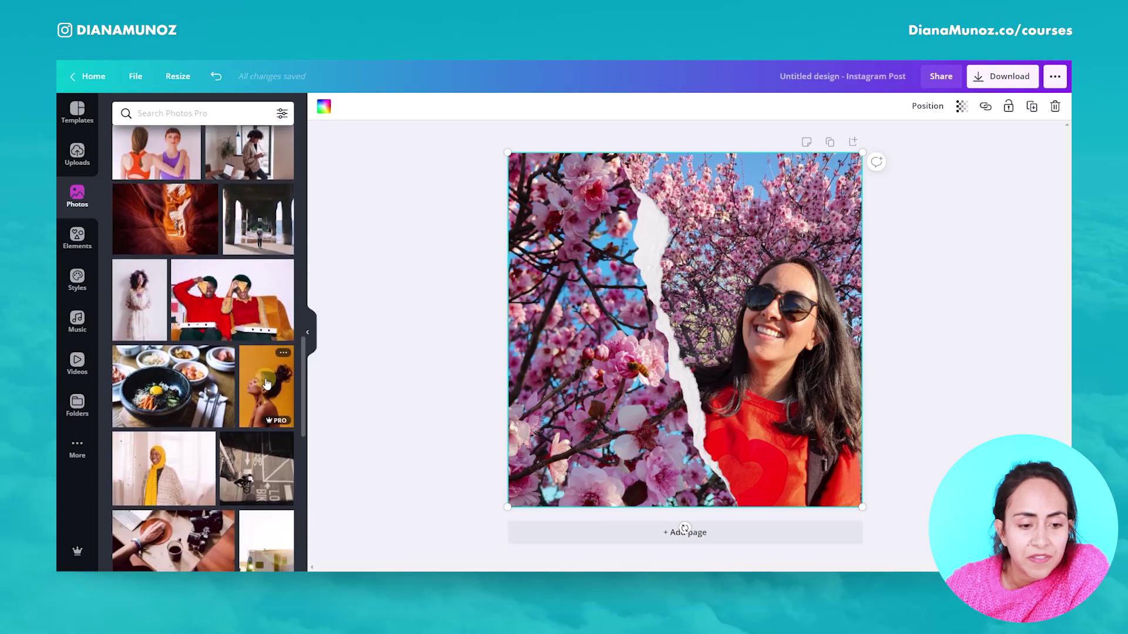
pyautogui.click(284, 346)
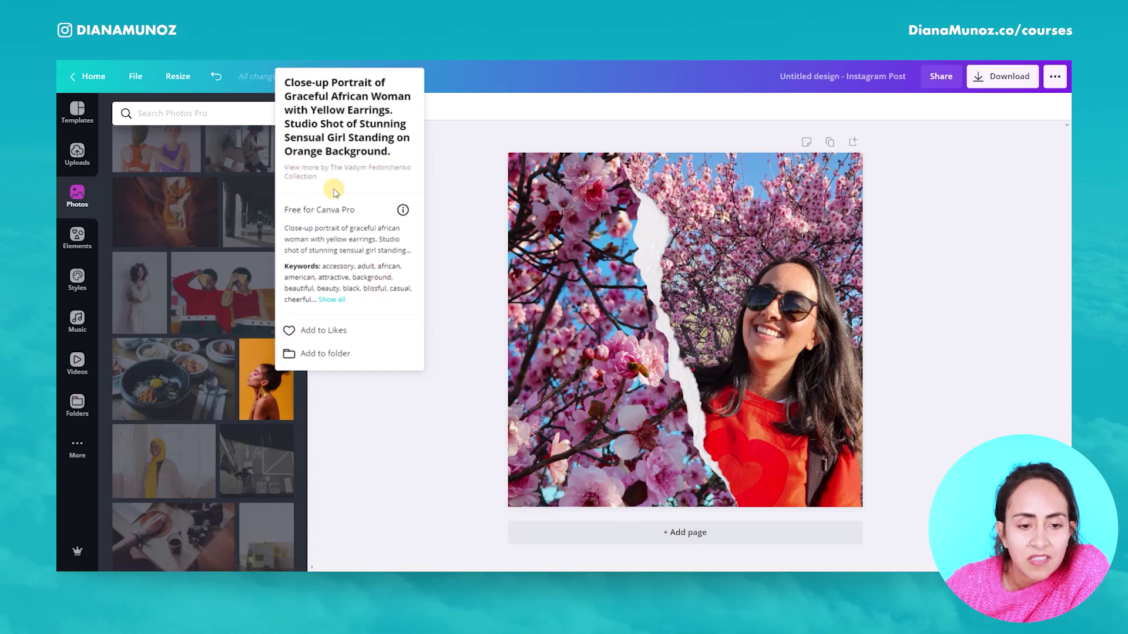
pyautogui.click(308, 173)
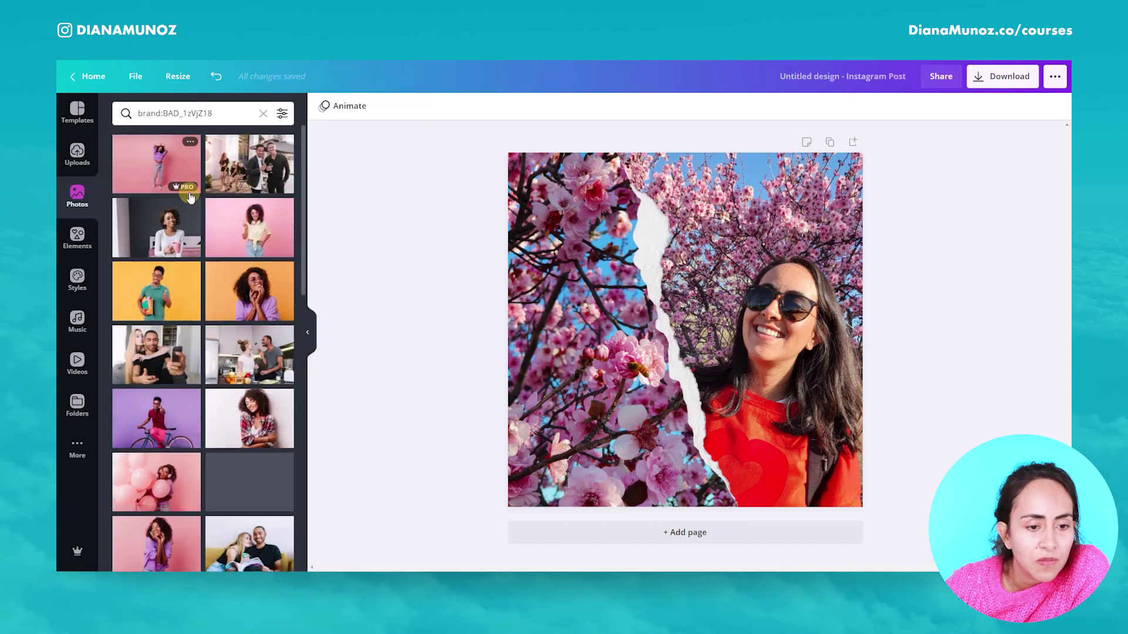
# Step: Replace the left section's image with the man in red trousers on yellow, and shift it left so his face shows
pyautogui.scroll(-4, 218, 524)
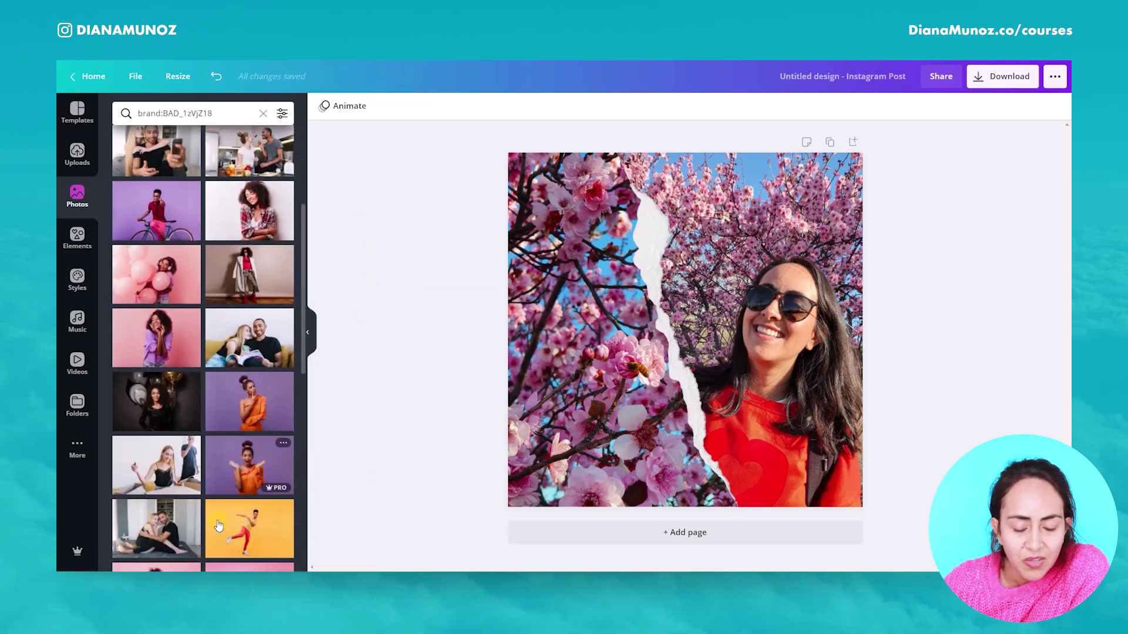
pyautogui.scroll(-1, 218, 524)
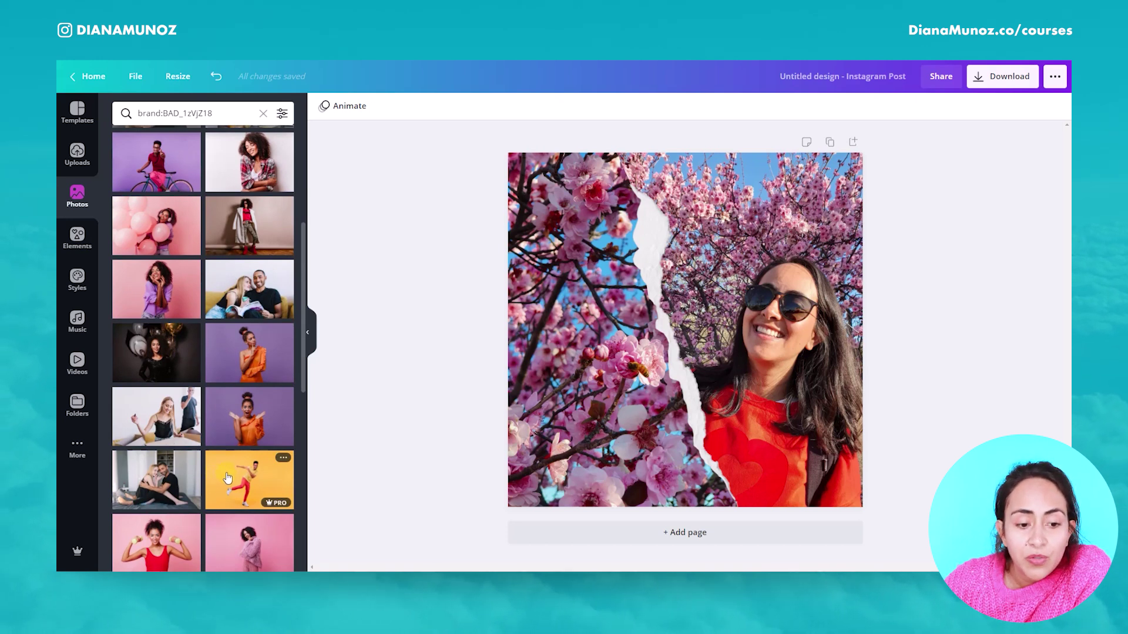
pyautogui.moveTo(233, 481); pyautogui.dragTo(571, 364)
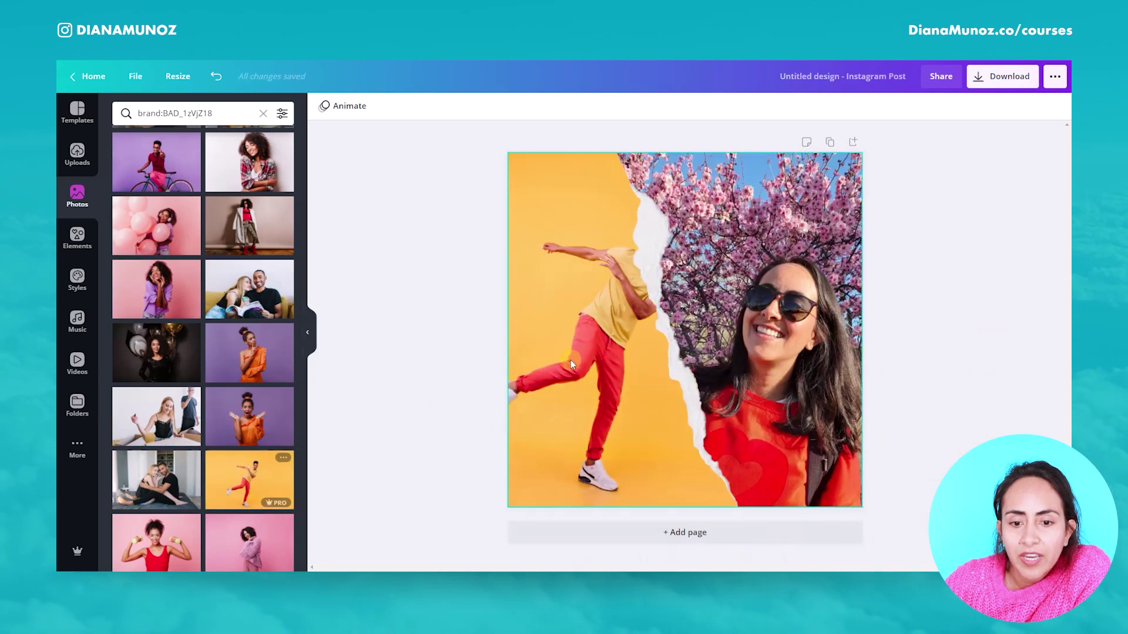
pyautogui.doubleClick(604, 387)
pyautogui.moveTo(643, 405); pyautogui.dragTo(599, 413)
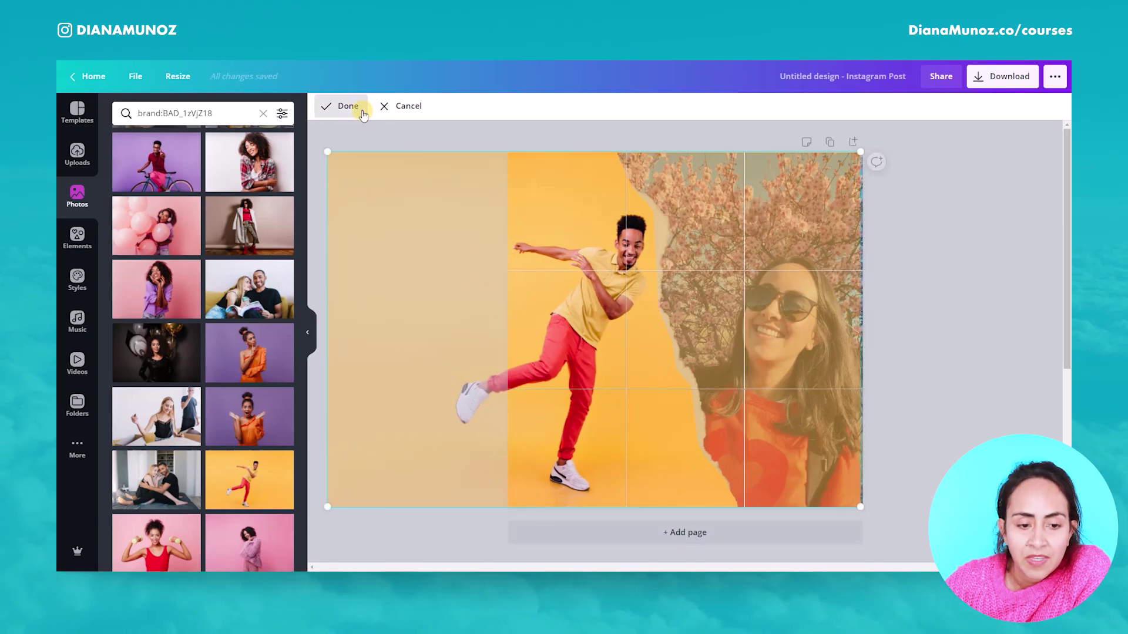
pyautogui.click(346, 107)
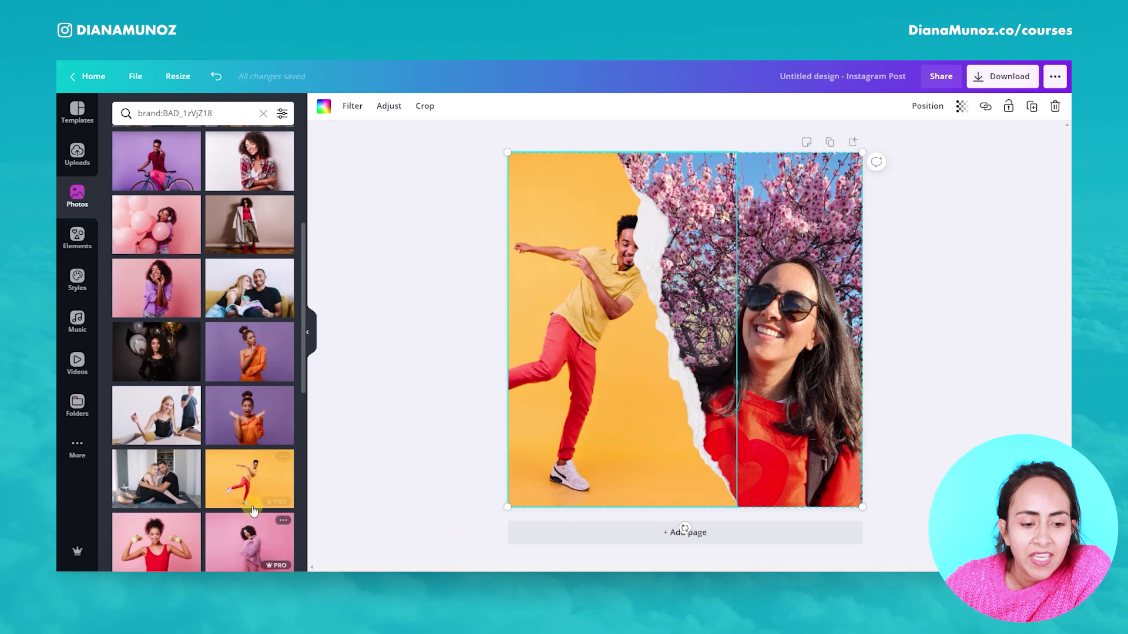
# Step: Drop the photo of the man in red trousers into the left section again and move it left within the frame
pyautogui.scroll(-3, 232, 326)
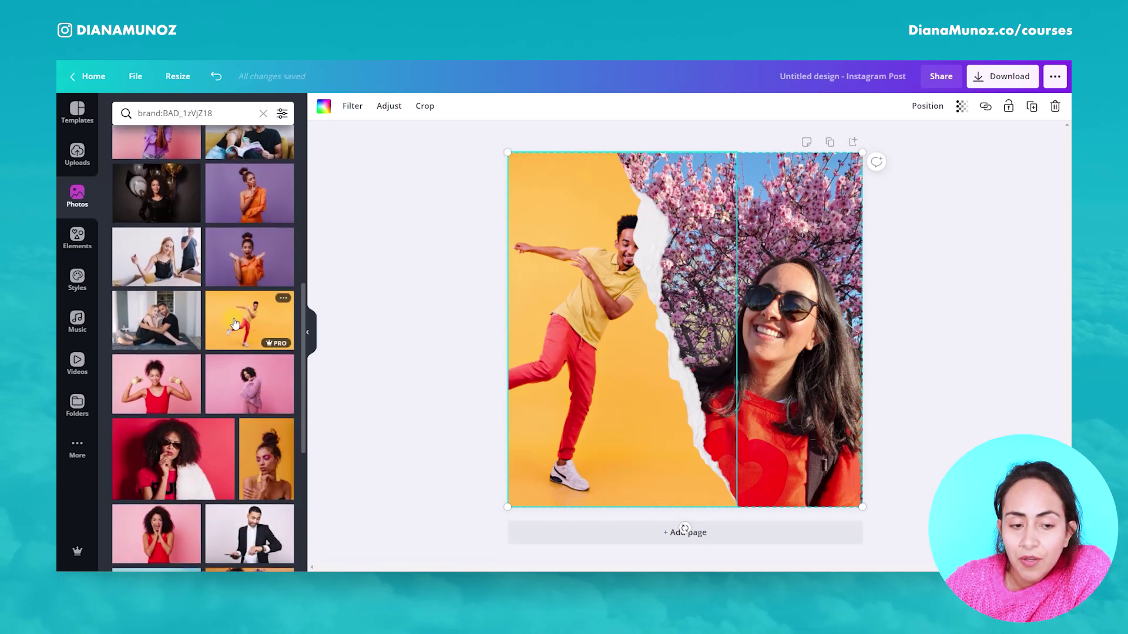
pyautogui.moveTo(232, 326); pyautogui.dragTo(590, 355)
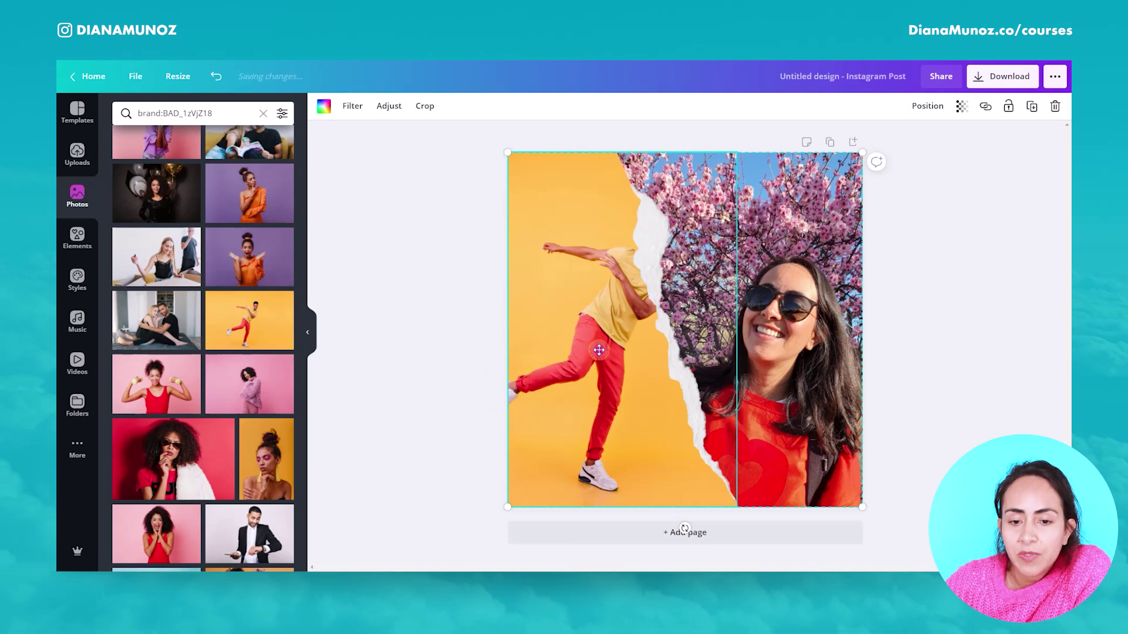
pyautogui.doubleClick(597, 352)
pyautogui.moveTo(633, 387); pyautogui.dragTo(593, 386)
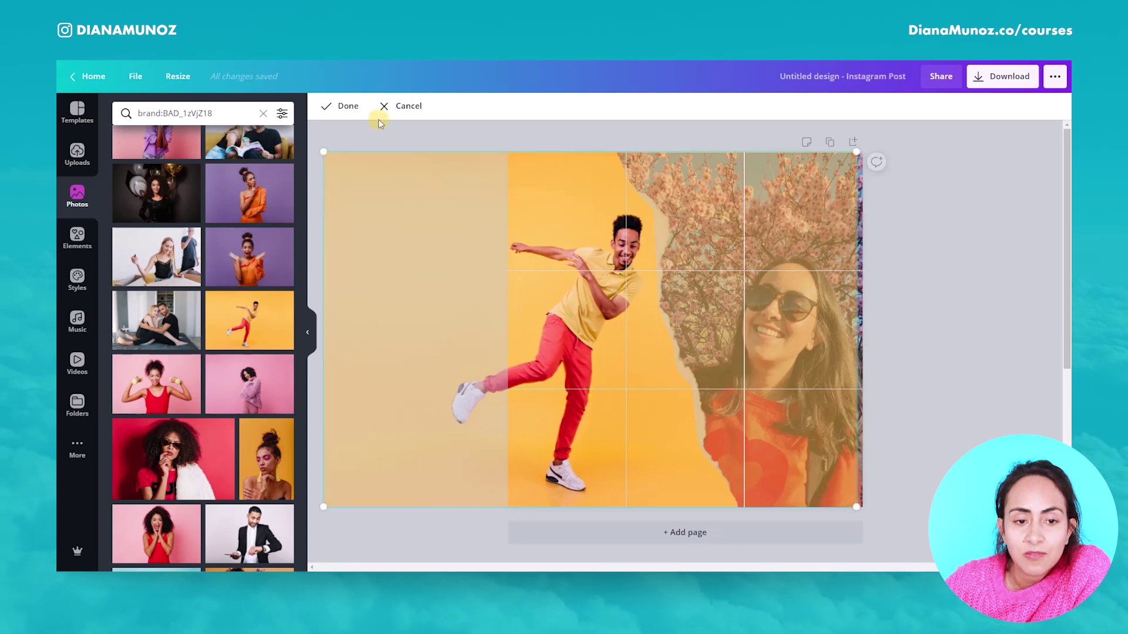
pyautogui.click(352, 107)
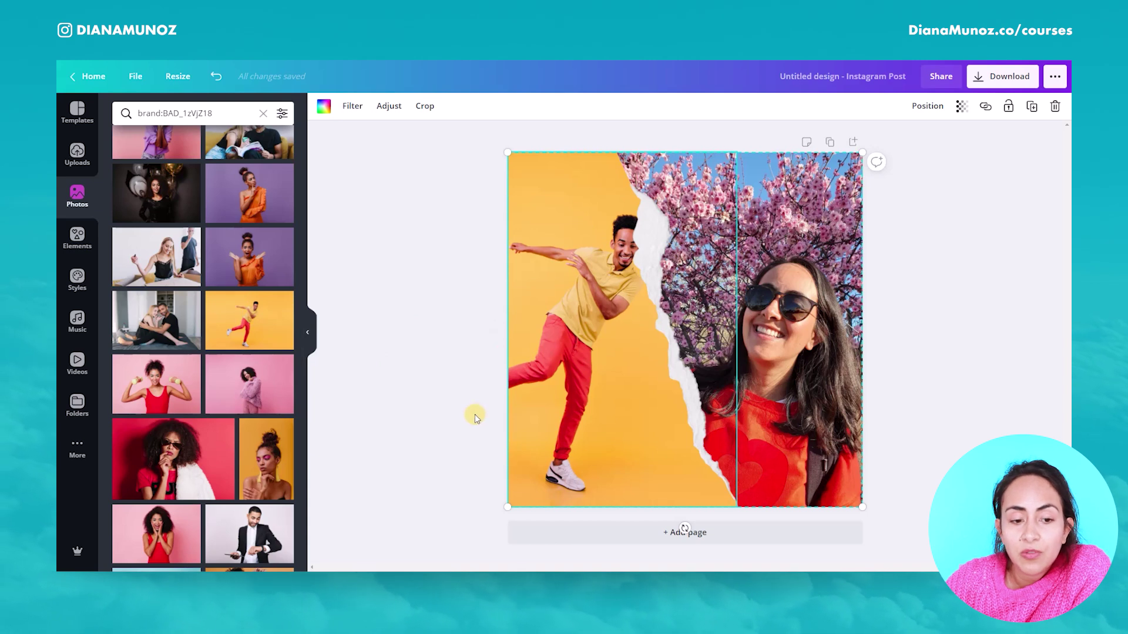
# Step: Replace the left section's photo with the woman in the fluffy pink jacket and adjust its crop so she is fully in view
pyautogui.moveTo(229, 401); pyautogui.dragTo(592, 435)
pyautogui.doubleClick(623, 417)
pyautogui.click(346, 106)
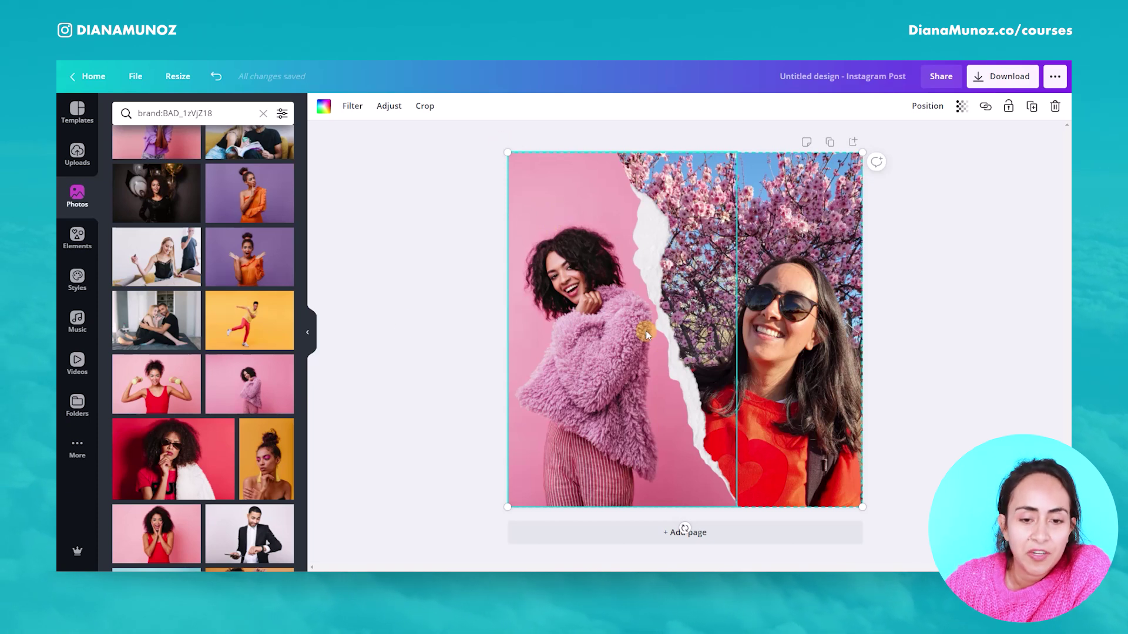
# Step: Fill the frame's right section with the man in red trousers on yellow, and shift him right, clear of the tear
pyautogui.scroll(-2, 220, 505)
pyautogui.scroll(-3, 221, 505)
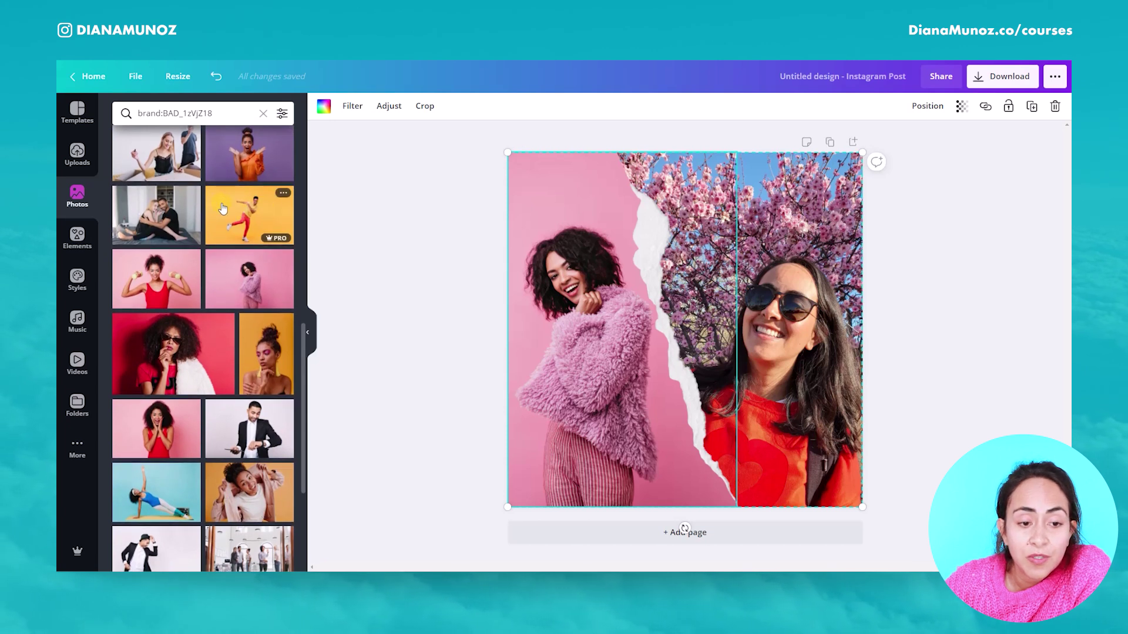
pyautogui.moveTo(237, 215); pyautogui.dragTo(804, 265)
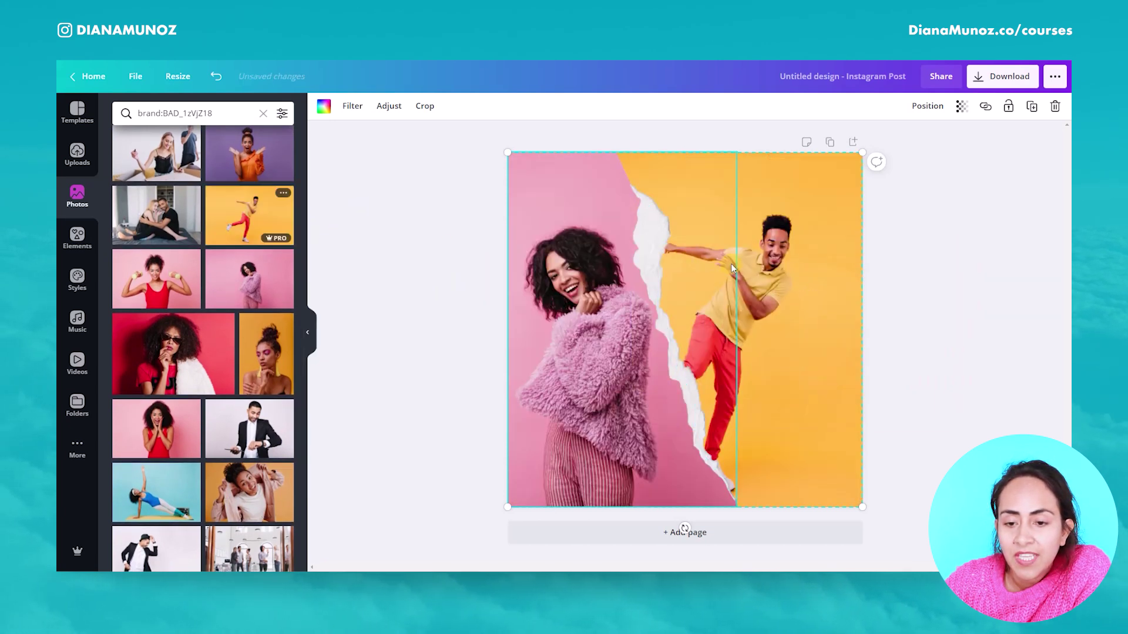
pyautogui.doubleClick(813, 262)
pyautogui.moveTo(759, 312); pyautogui.dragTo(821, 315)
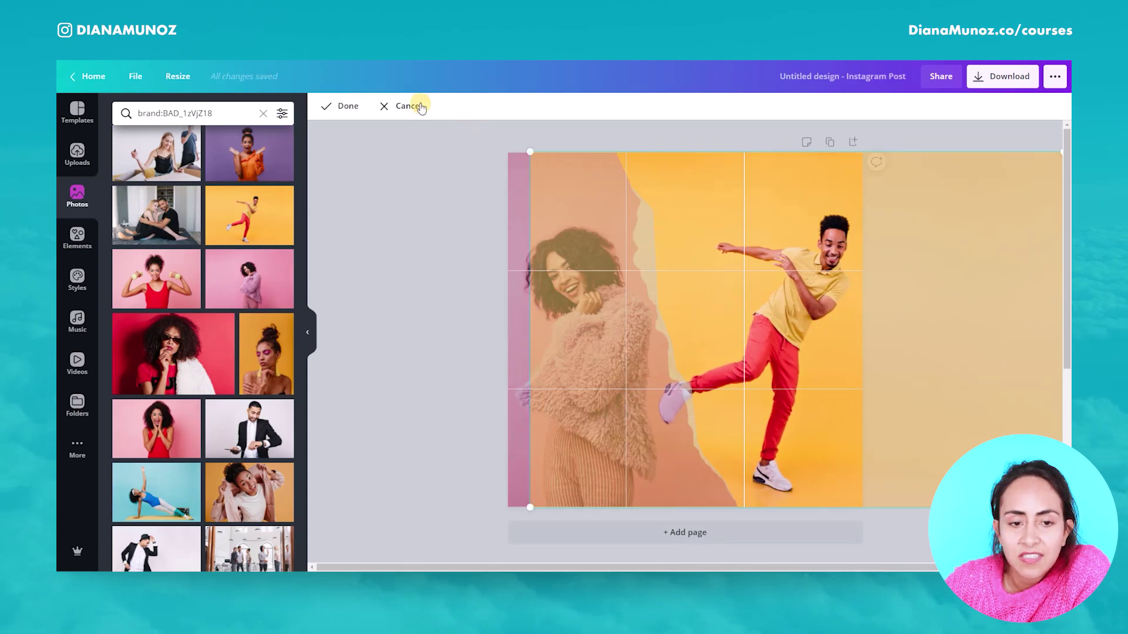
pyautogui.click(349, 100)
pyautogui.click(922, 357)
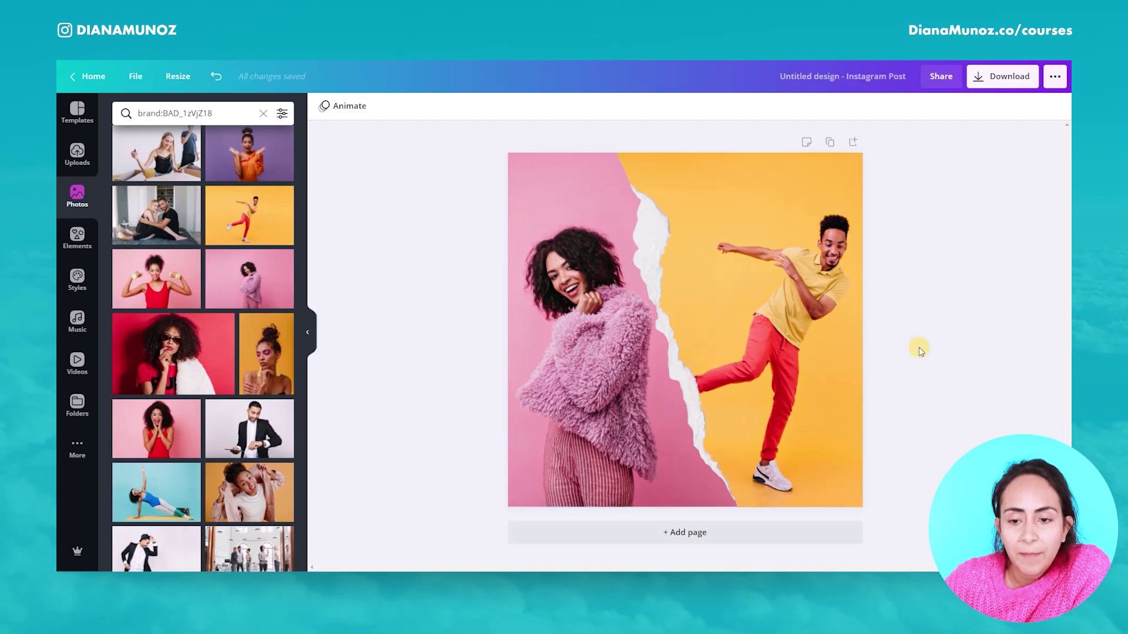
# Step: Enlarge the man's photo inside the right section of the frame and apply the crop
pyautogui.click(840, 326)
pyautogui.doubleClick(839, 324)
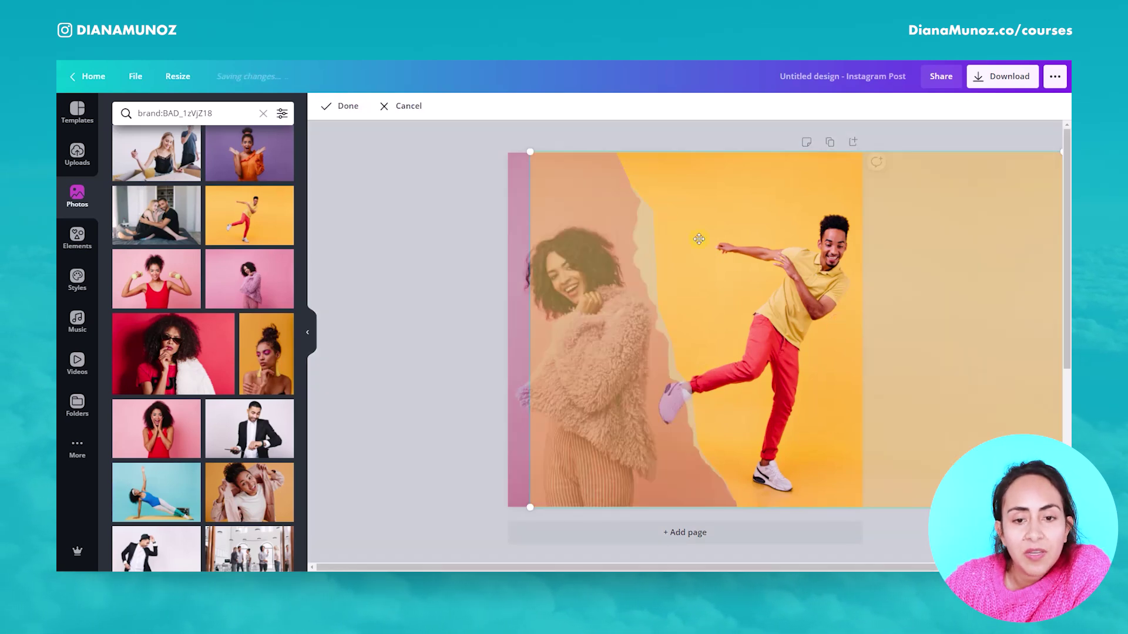
pyautogui.moveTo(532, 153); pyautogui.dragTo(467, 120)
pyautogui.click(344, 107)
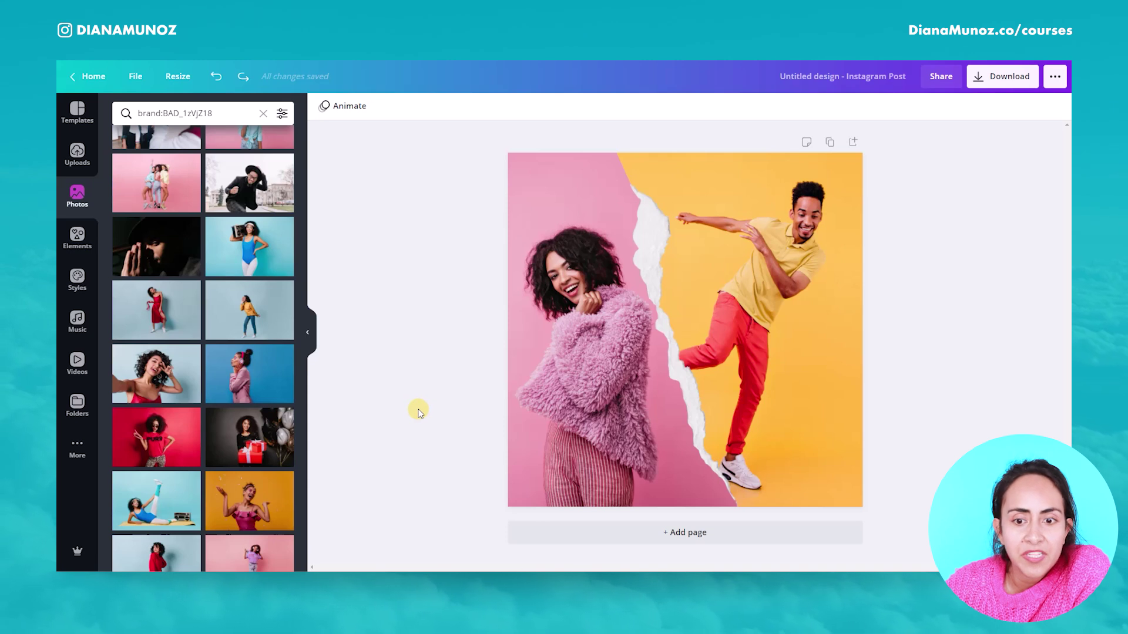
# Step: Replace the right section's photo with the shouting woman in the orange sweater and jeans, and shift her right
pyautogui.moveTo(262, 320); pyautogui.dragTo(840, 276)
pyautogui.doubleClick(830, 333)
pyautogui.moveTo(810, 393); pyautogui.dragTo(866, 397)
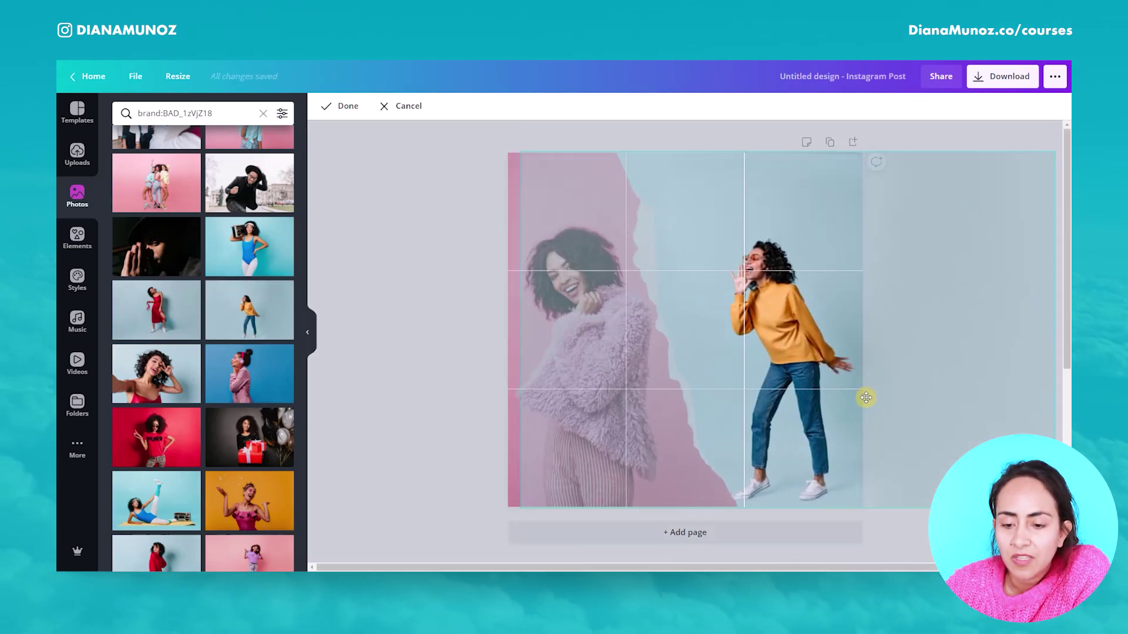
pyautogui.click(360, 214)
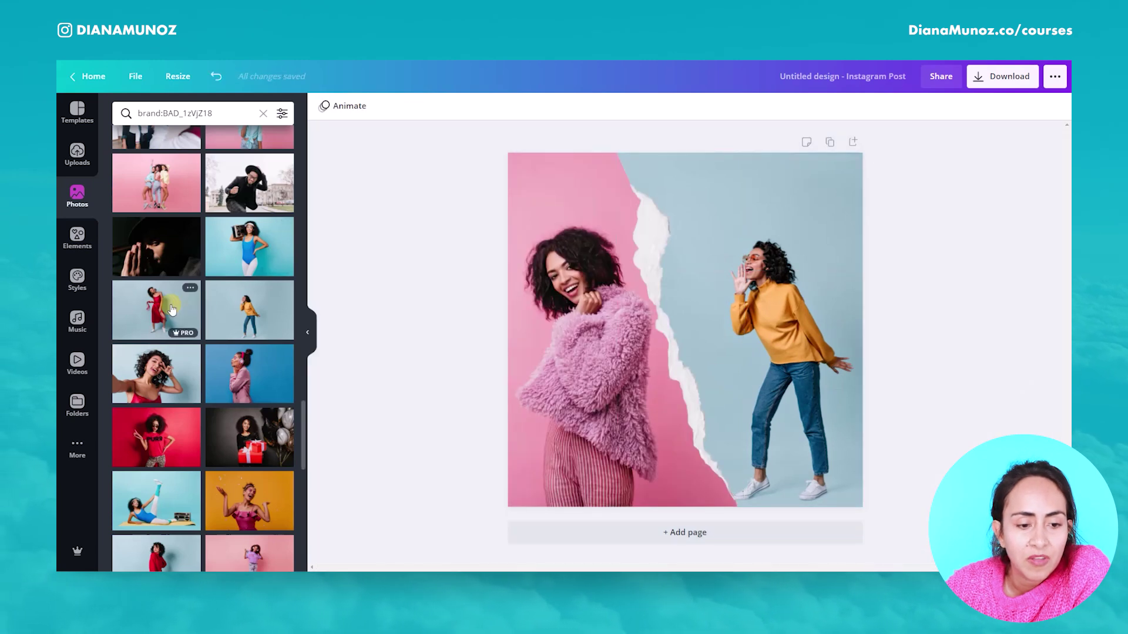
# Step: Replace the right section's photo with the woman in the red dress, and shift her slightly right of the tear
pyautogui.moveTo(171, 310); pyautogui.dragTo(822, 292)
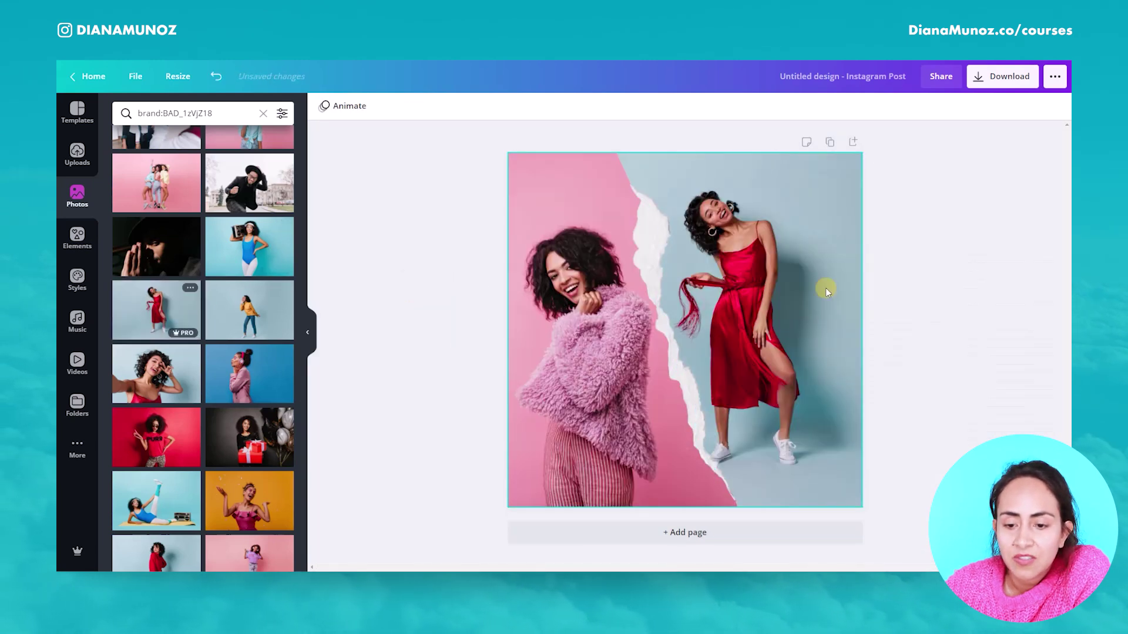
pyautogui.doubleClick(810, 323)
pyautogui.moveTo(818, 340); pyautogui.dragTo(843, 340)
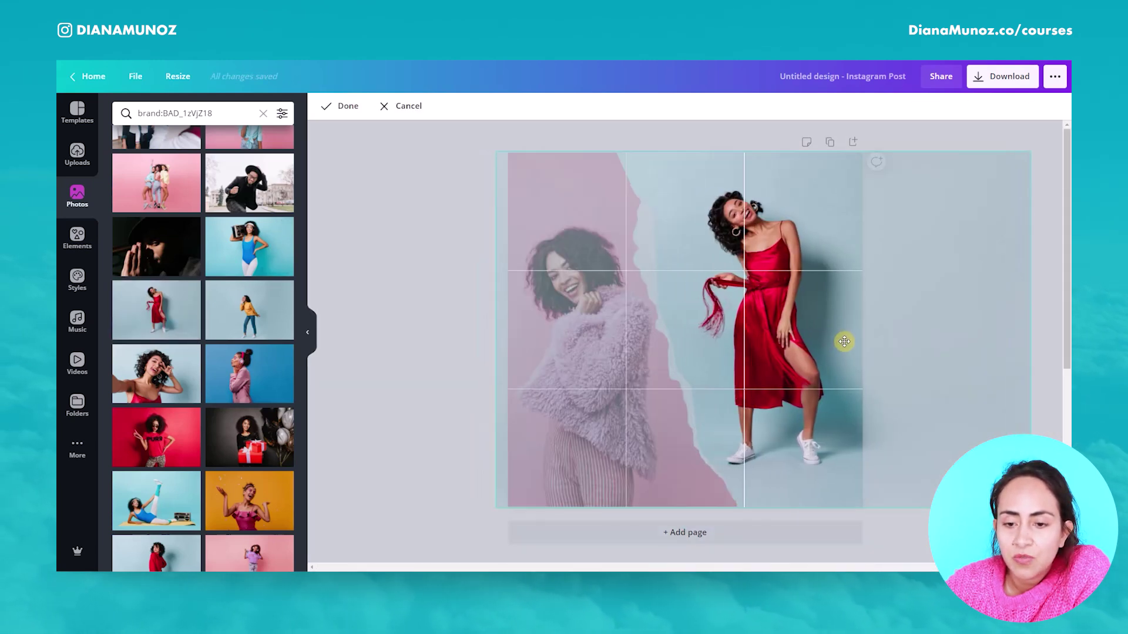
pyautogui.click(346, 109)
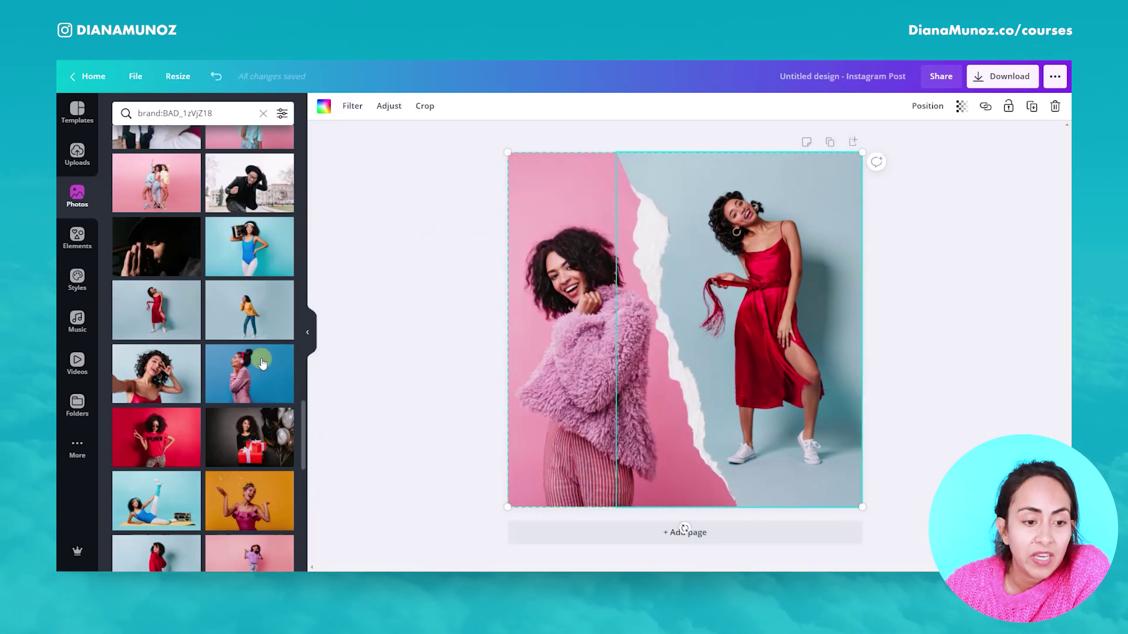
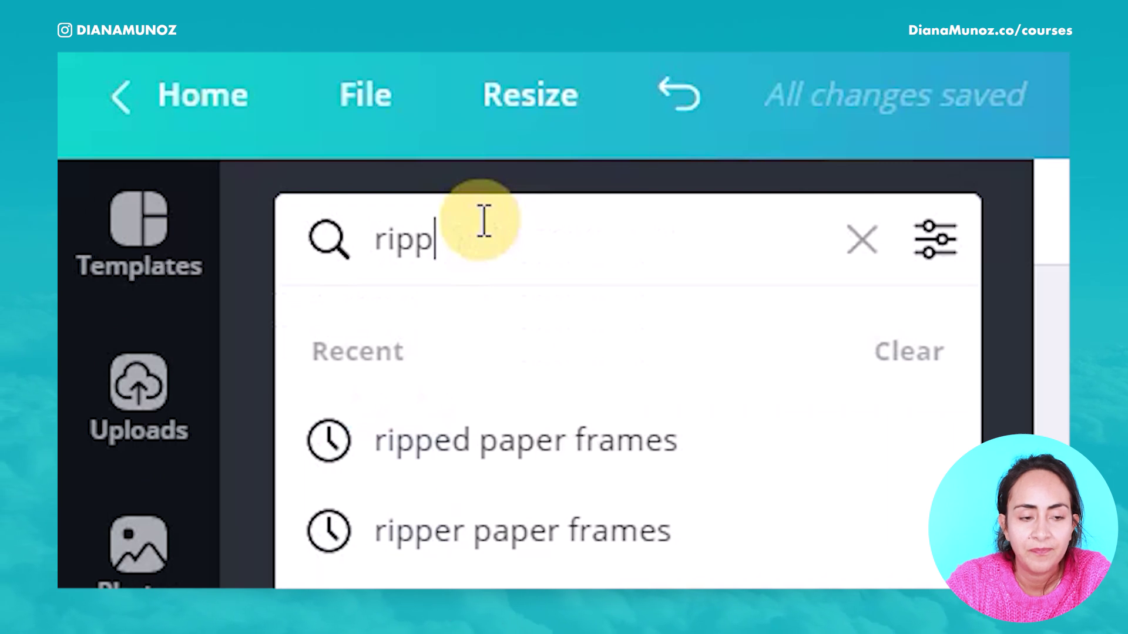
# Step: Search the elements for "ripped paper frame" for the blank story design and browse the frames
pyautogui.write('er frame')
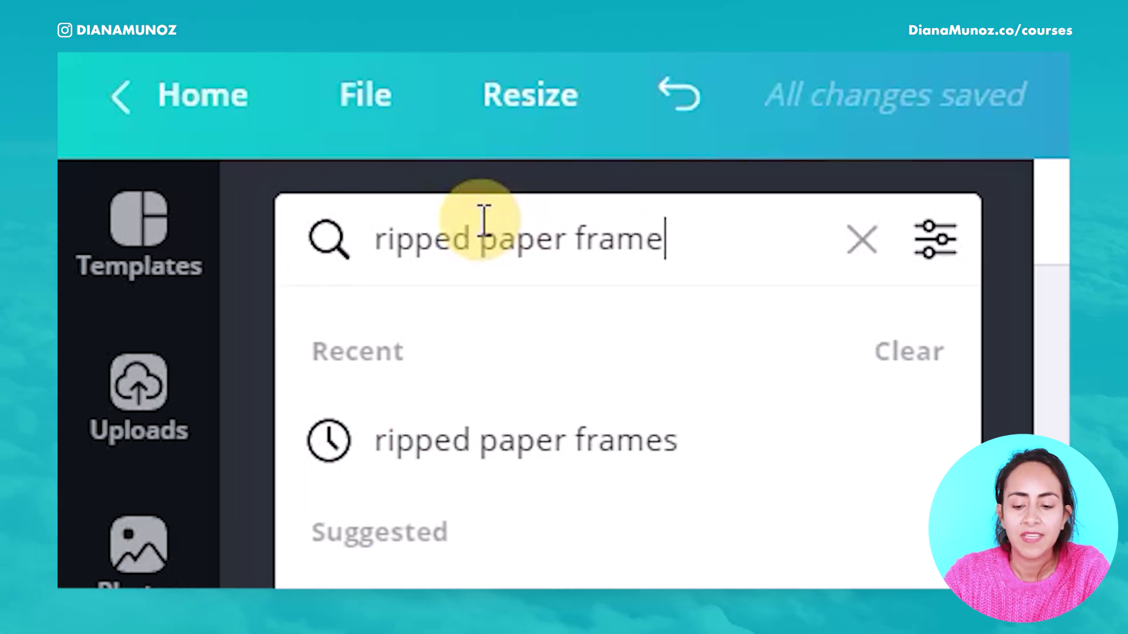
pyautogui.press('Return')
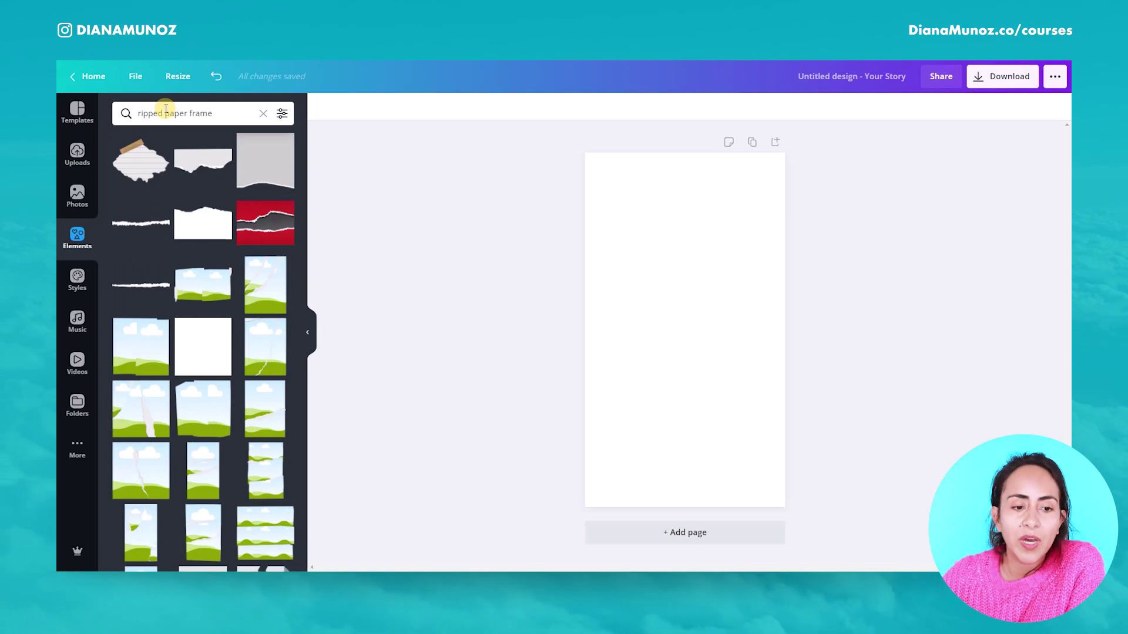
pyautogui.scroll(-3, 249, 297)
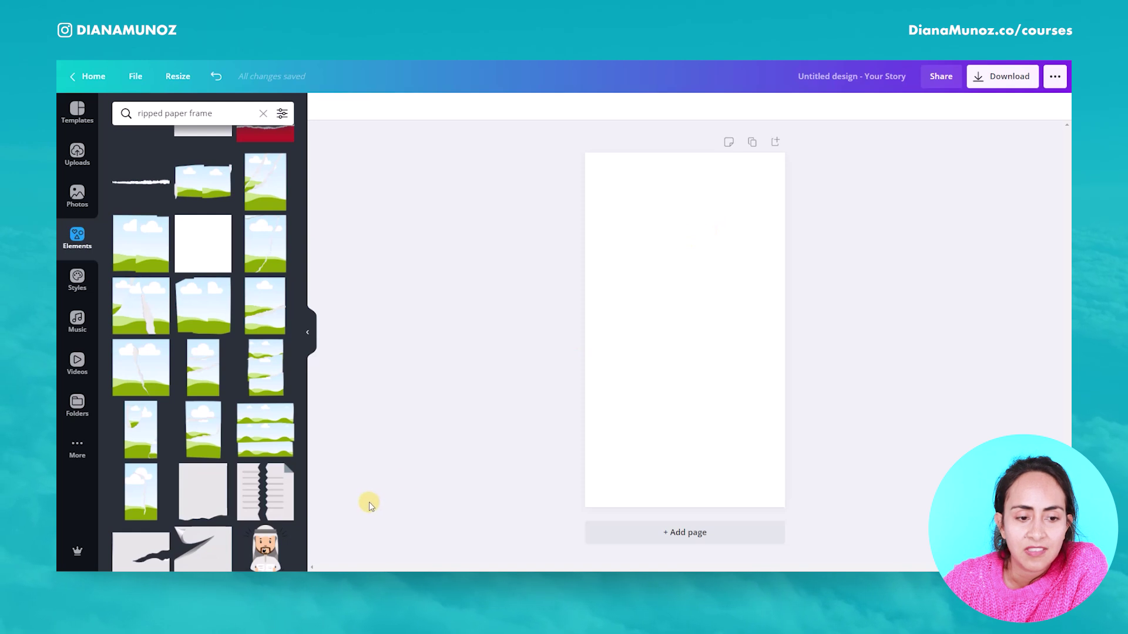
pyautogui.scroll(-1, 279, 272)
pyautogui.scroll(-2, 278, 269)
# Step: Try the square diagonal-tear frame enlarged beyond the story page's edges, and delete it
pyautogui.click(147, 313)
pyautogui.moveTo(743, 283); pyautogui.dragTo(894, 122)
pyautogui.moveTo(634, 383); pyautogui.dragTo(498, 517)
pyautogui.moveTo(724, 343)
pyautogui.mouseDown()
pyautogui.moveTo(698, 352)
pyautogui.moveTo(721, 353)
pyautogui.mouseUp()
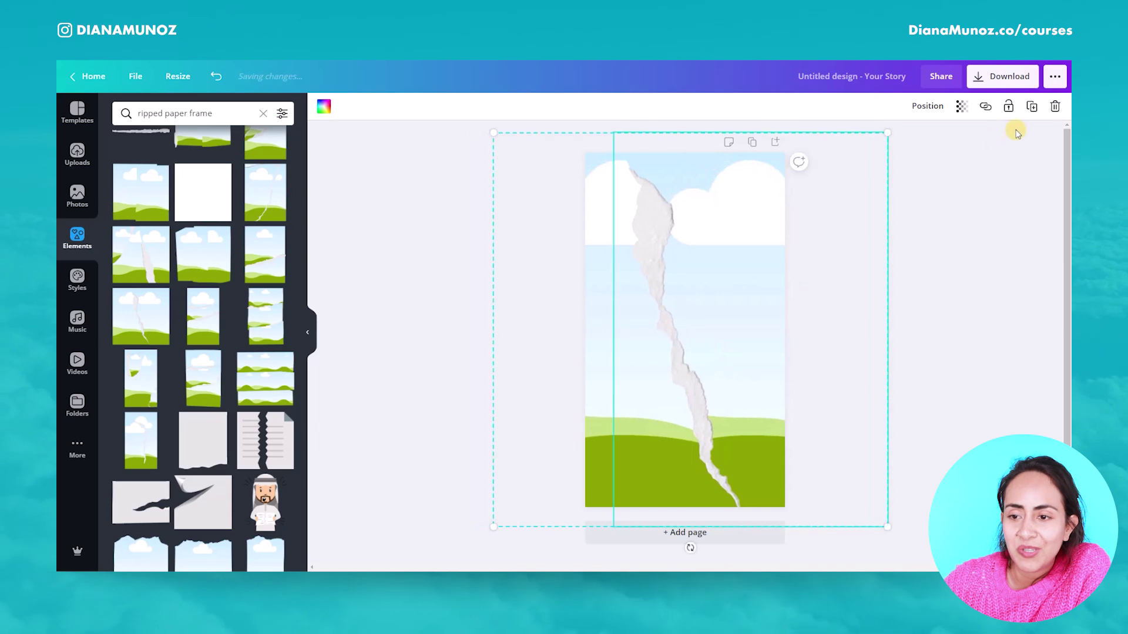
pyautogui.click(1054, 106)
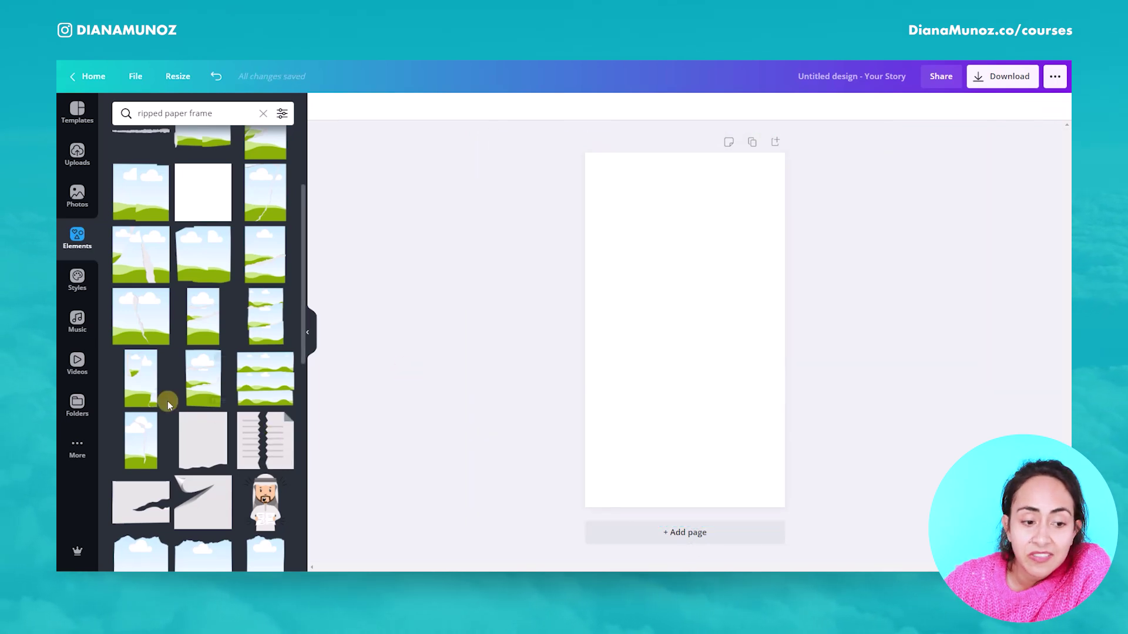
# Step: Add the tall frame with the vertical tear, enlarge it to fill the story page, and bring up the photo collection
pyautogui.scroll(2, 273, 297)
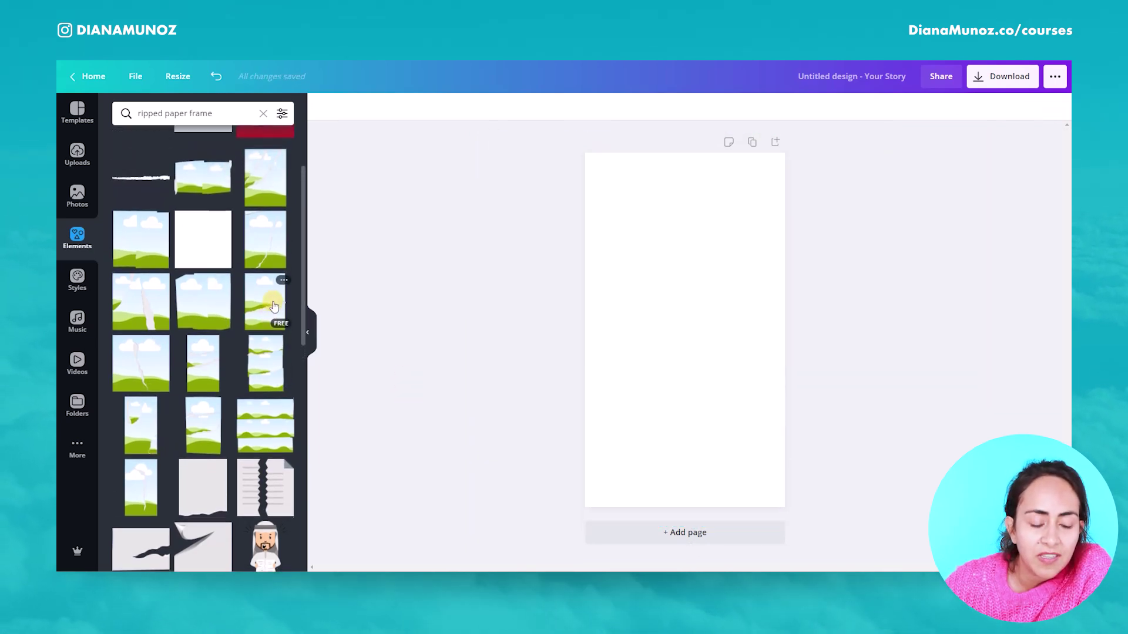
pyautogui.click(145, 502)
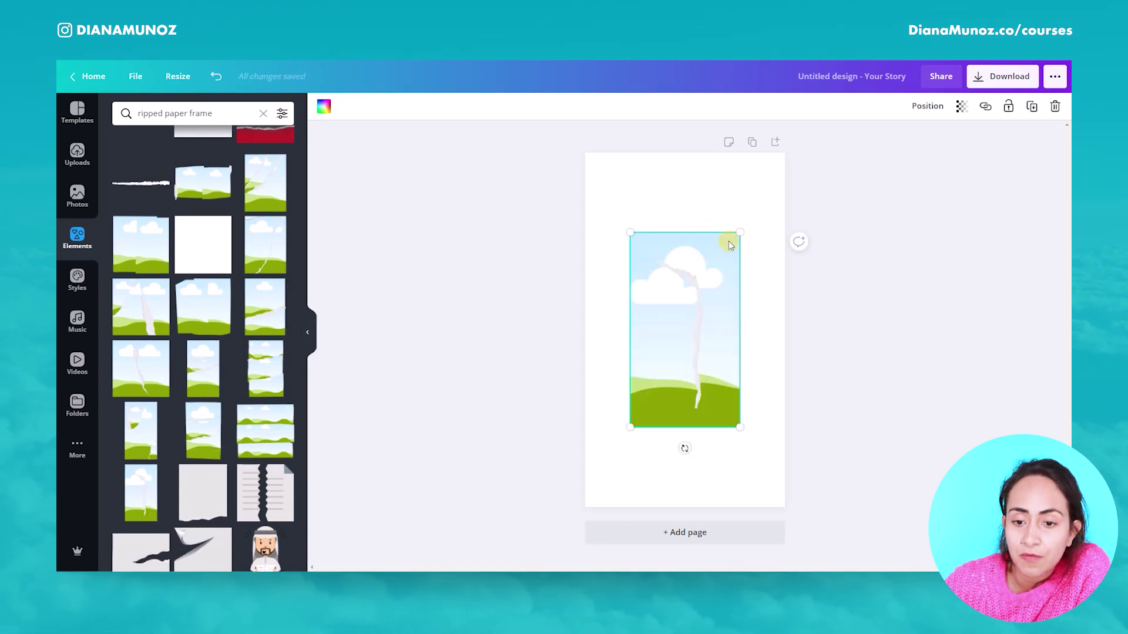
pyautogui.moveTo(746, 229); pyautogui.dragTo(813, 170)
pyautogui.moveTo(637, 432); pyautogui.dragTo(574, 503)
pyautogui.click(504, 422)
pyautogui.click(311, 334)
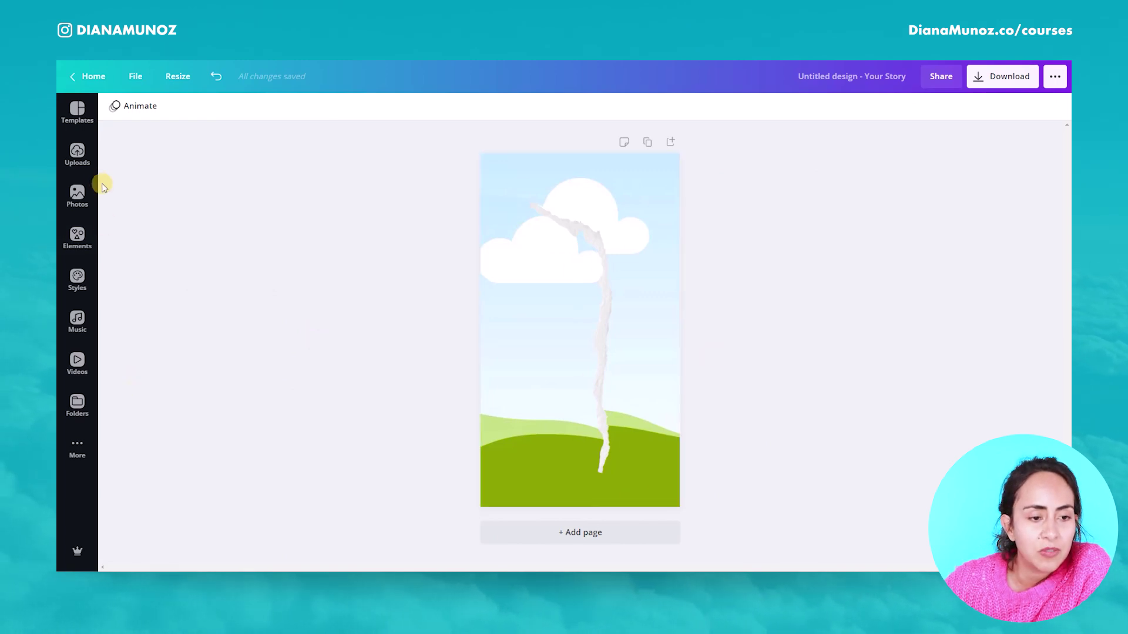
pyautogui.click(82, 210)
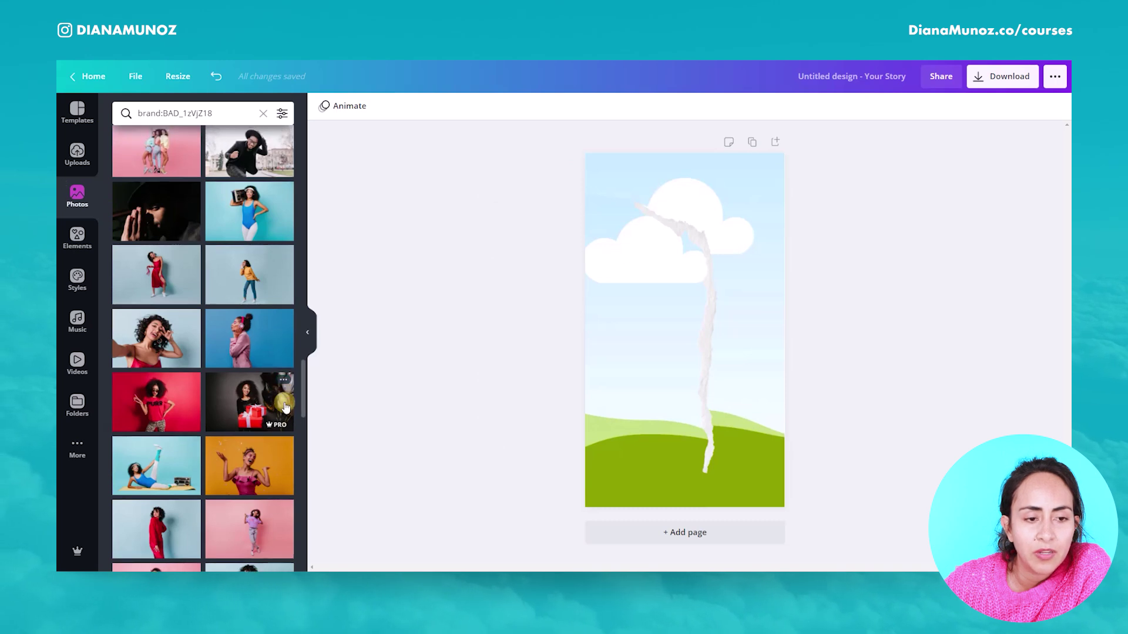
# Step: Fill the story frame's left section with the photo of the curly-haired woman in sunglasses on red
pyautogui.click(298, 374)
pyautogui.moveTo(300, 378); pyautogui.dragTo(305, 411)
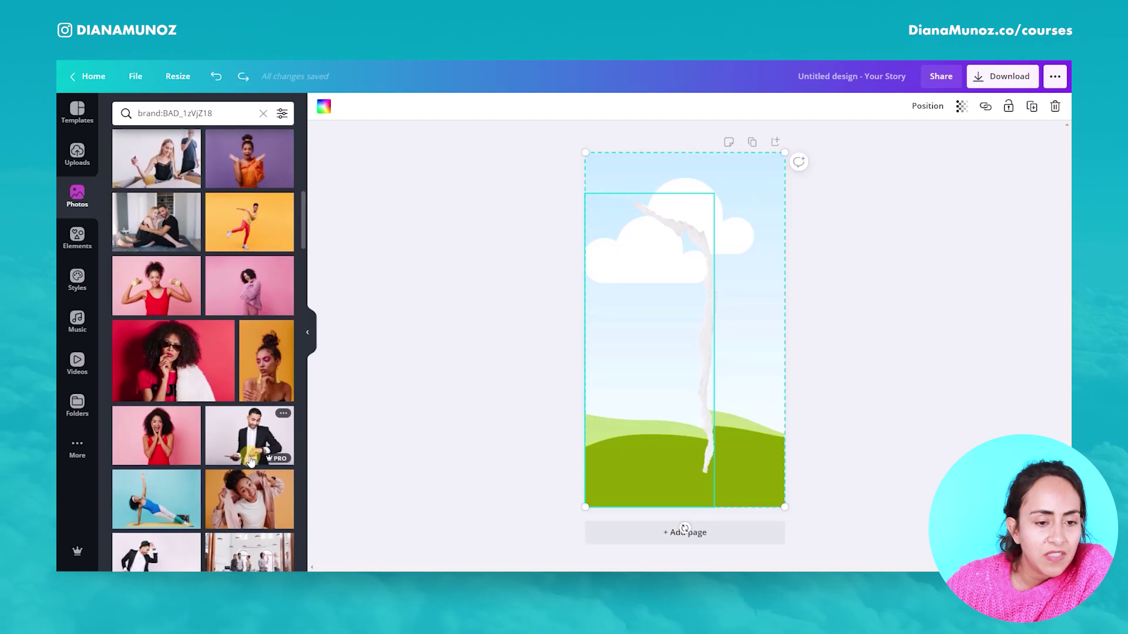
pyautogui.scroll(-2, 251, 461)
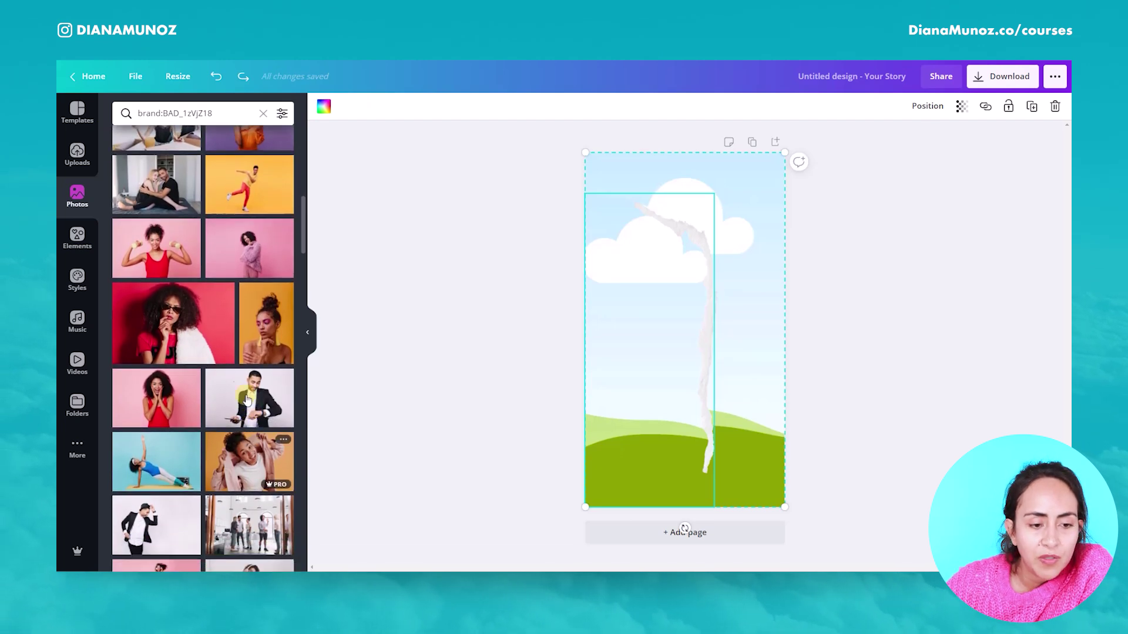
pyautogui.moveTo(174, 323); pyautogui.dragTo(705, 393)
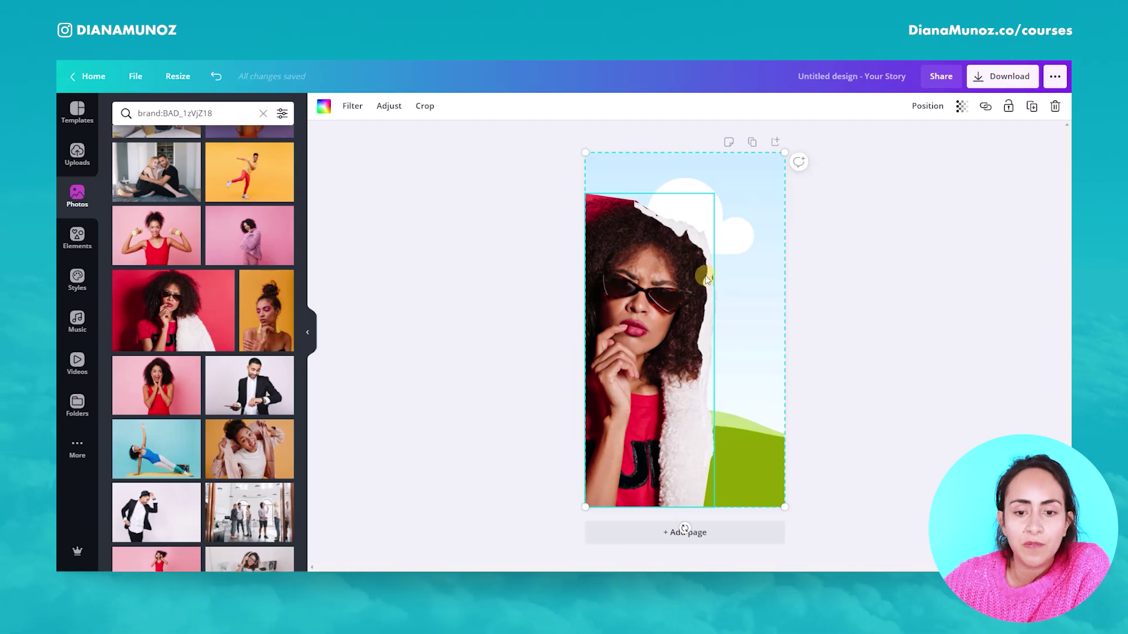
# Step: Replace the left section's photo with the woman in headphones and a purple BITE top on pink, and adjust its crop
pyautogui.scroll(-15, 252, 404)
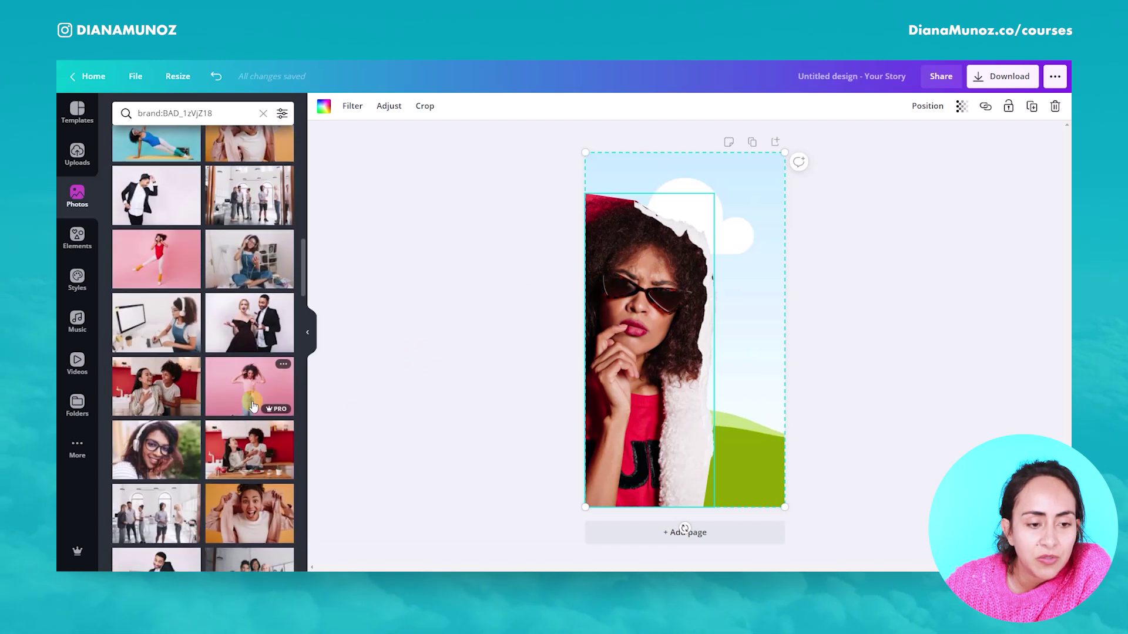
pyautogui.scroll(-15, 253, 405)
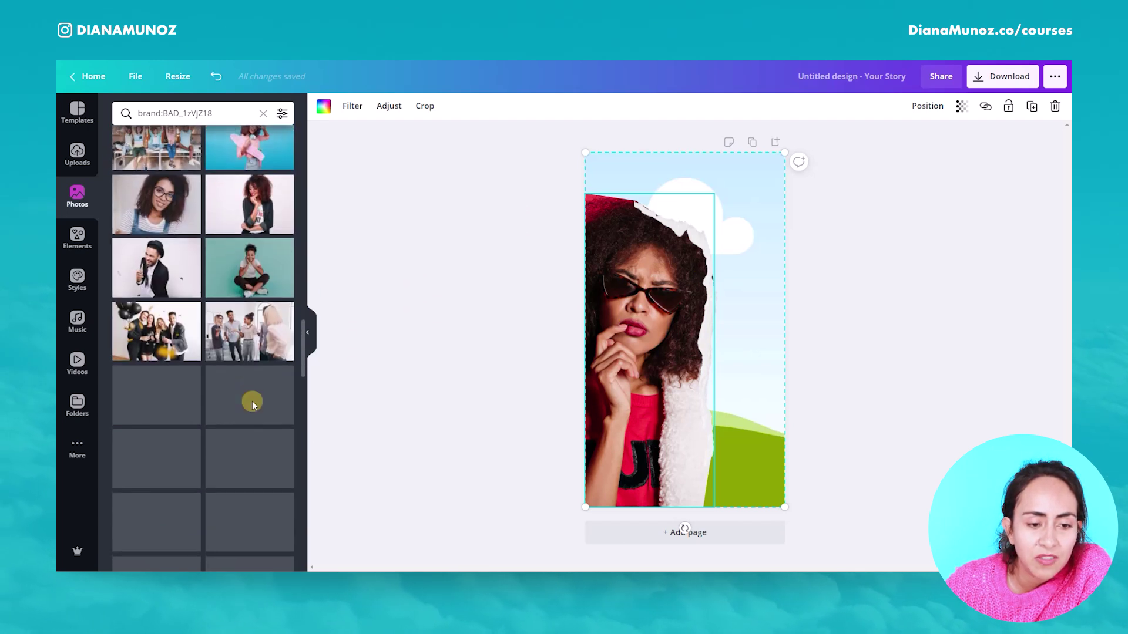
pyautogui.scroll(-10, 252, 405)
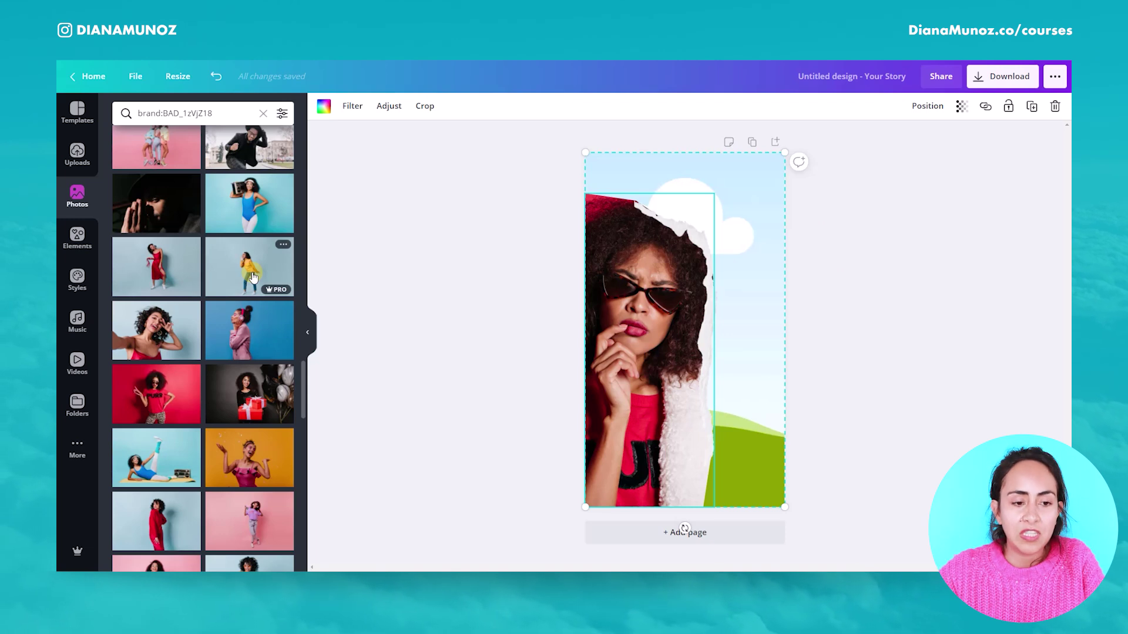
pyautogui.scroll(-2, 253, 277)
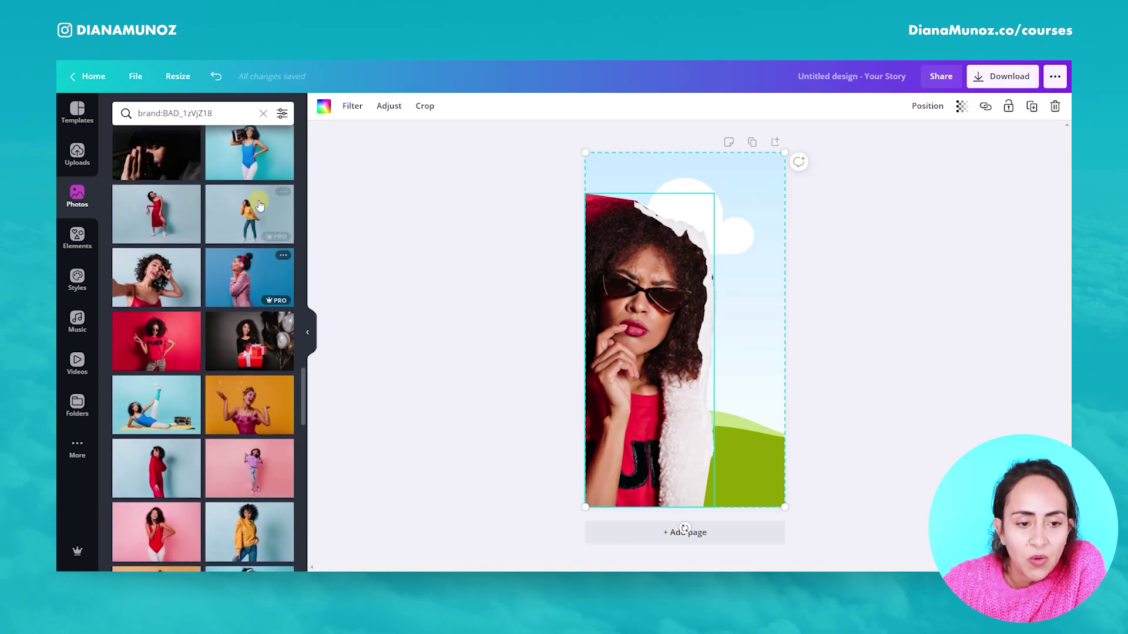
pyautogui.scroll(-2, 250, 353)
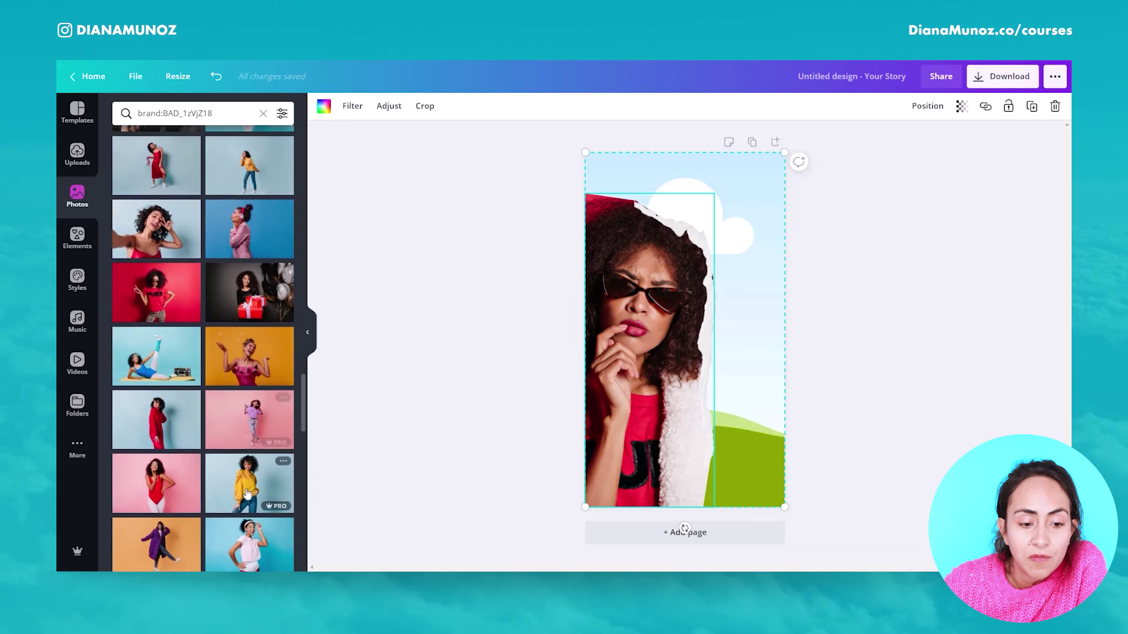
pyautogui.moveTo(260, 427); pyautogui.dragTo(626, 408)
pyautogui.doubleClick(636, 389)
pyautogui.click(333, 120)
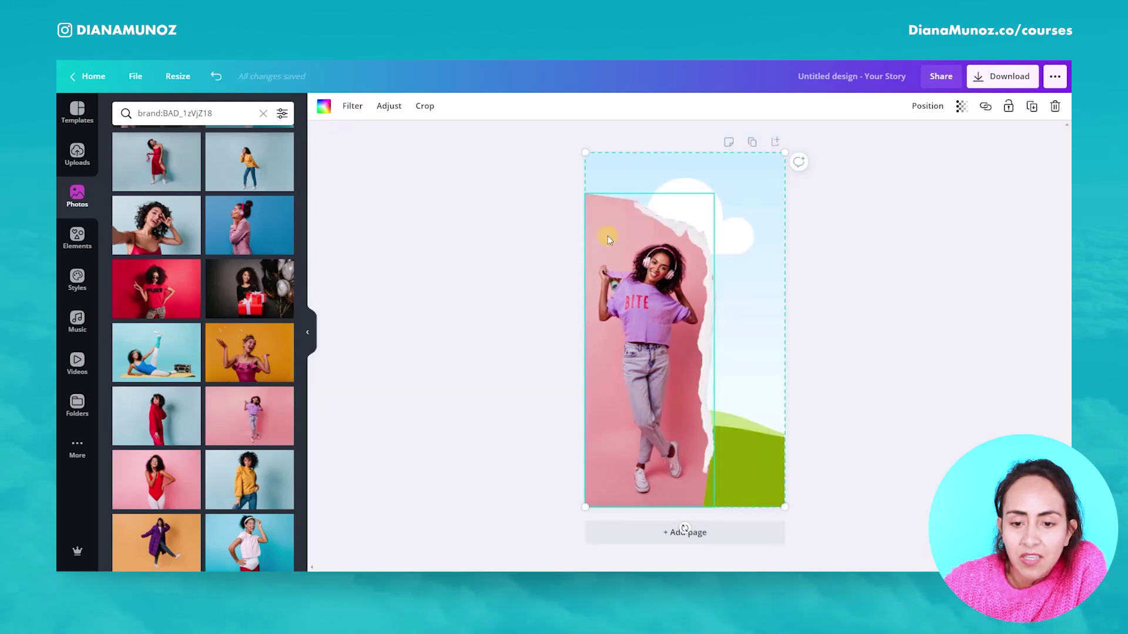
# Step: Reposition the photo of the woman in headphones slightly up and to the left within the frame's left section
pyautogui.doubleClick(649, 339)
pyautogui.moveTo(646, 346); pyautogui.dragTo(622, 331)
pyautogui.click(789, 404)
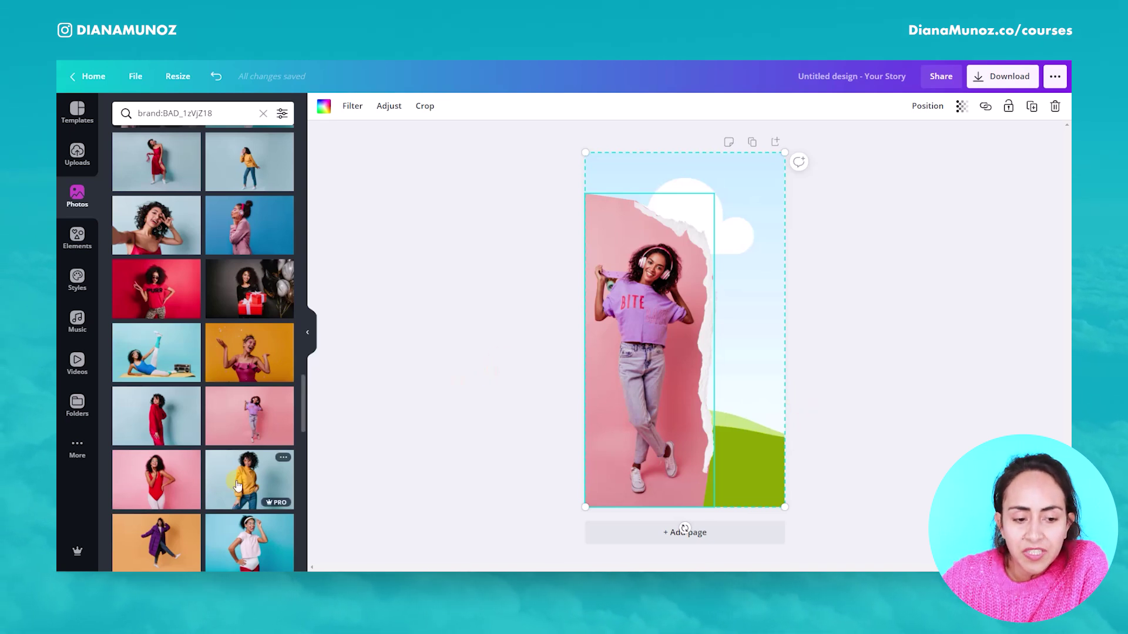
# Step: Fill the story frame's right section with the photo of the man in a yellow shirt balancing on one leg
pyautogui.scroll(10, 237, 487)
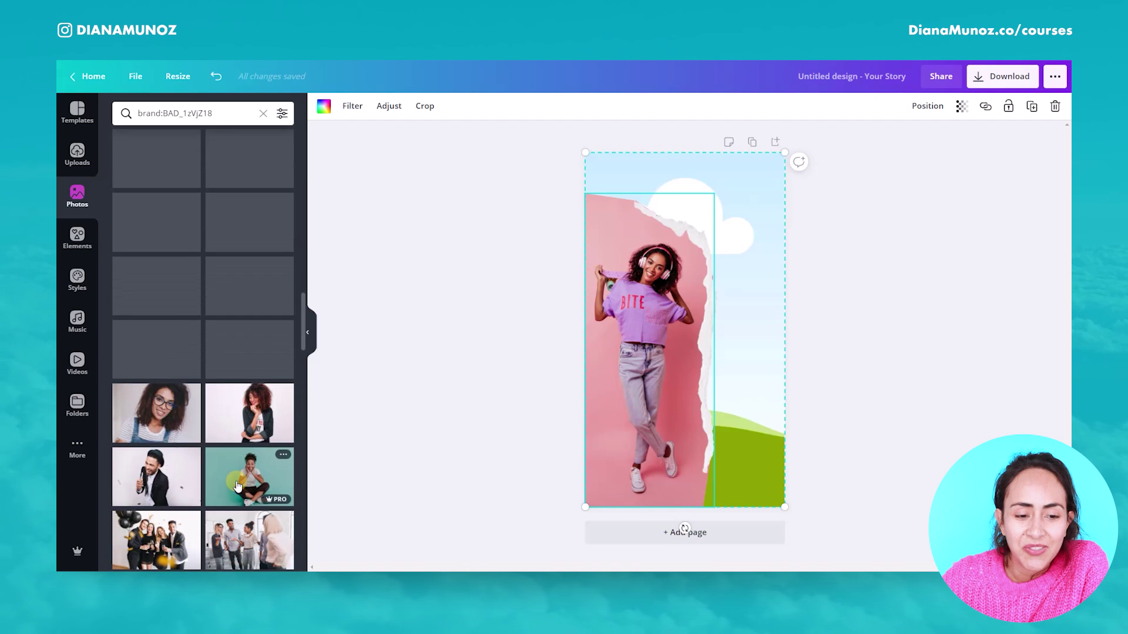
pyautogui.scroll(5, 236, 481)
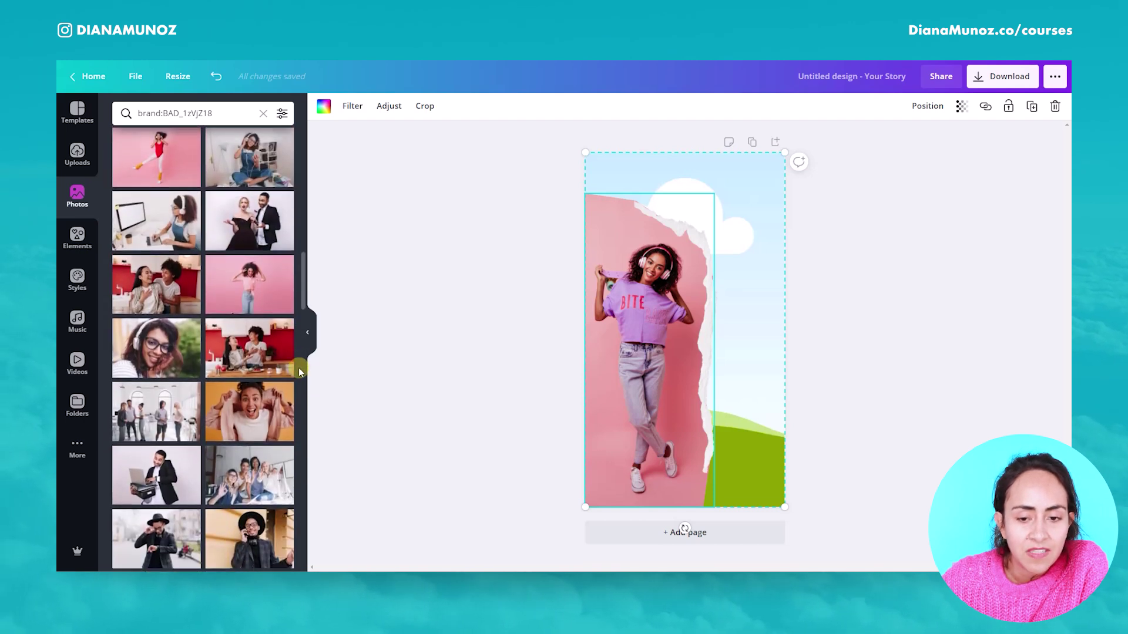
pyautogui.scroll(3, 299, 368)
pyautogui.scroll(4, 298, 368)
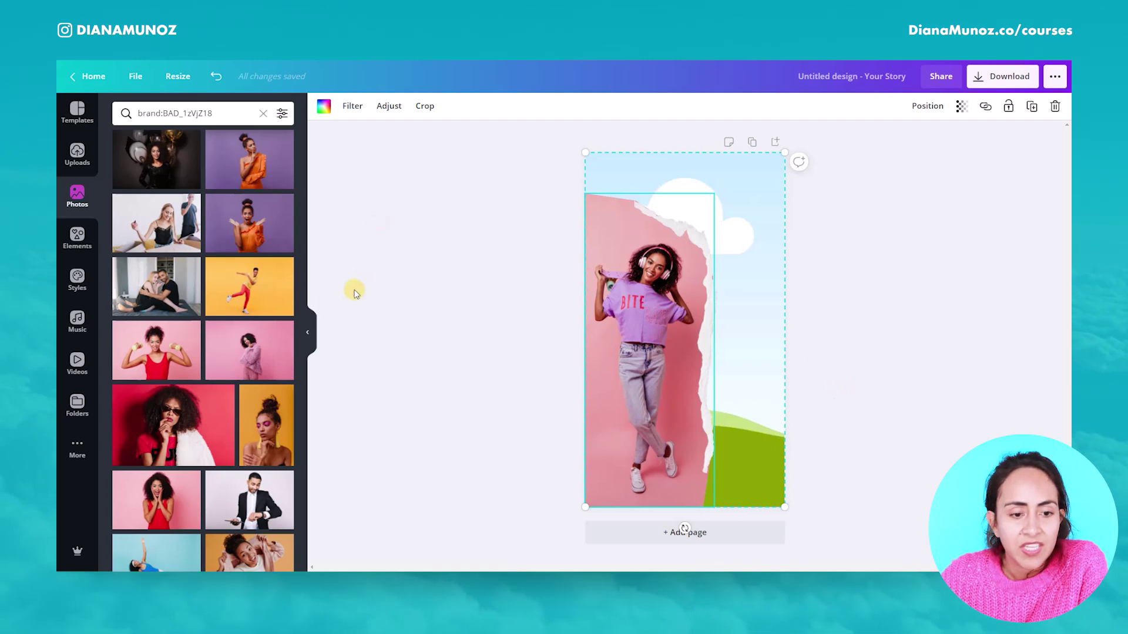
pyautogui.moveTo(250, 290); pyautogui.dragTo(763, 303)
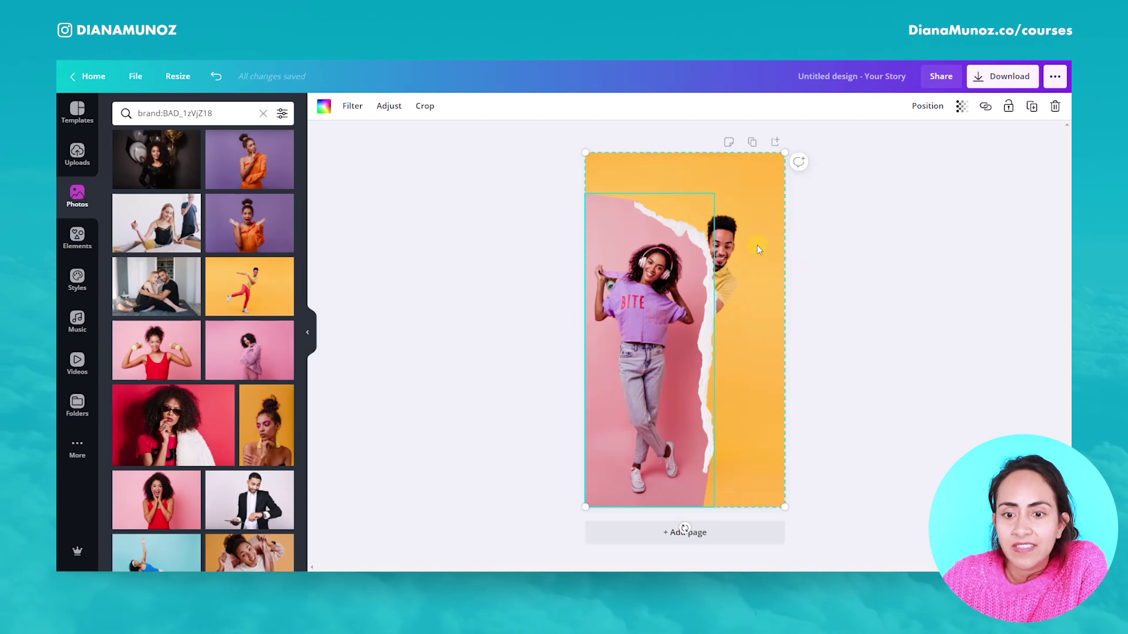
# Step: Shift the man's photo inside the right section so only its plain orange-yellow background fills the frame
pyautogui.doubleClick(762, 340)
pyautogui.moveTo(765, 350); pyautogui.dragTo(566, 361)
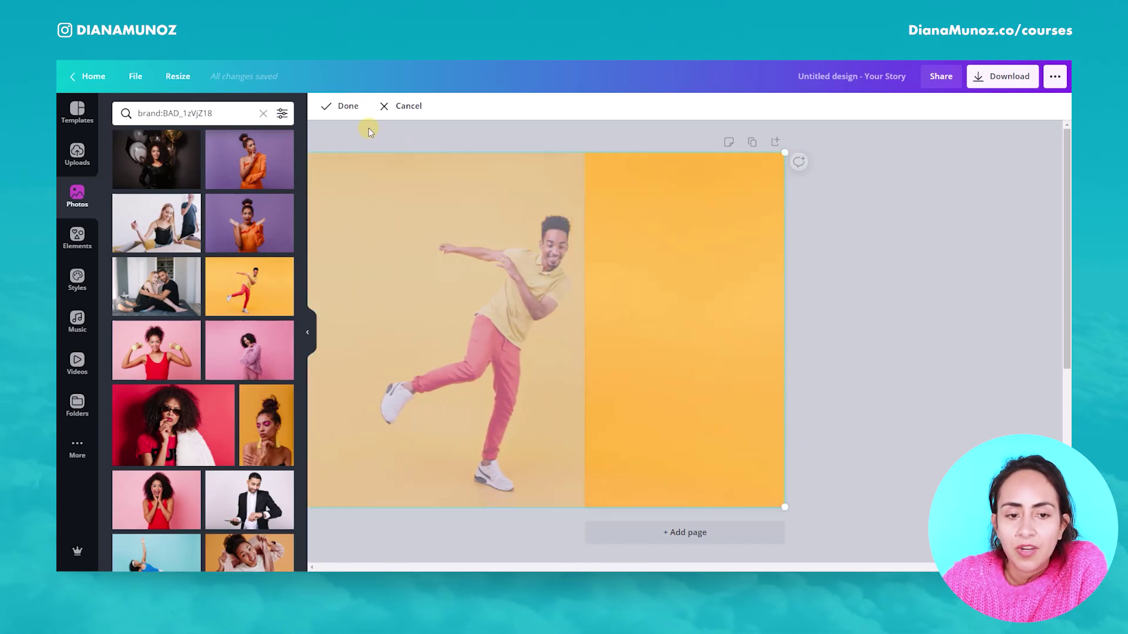
pyautogui.click(341, 106)
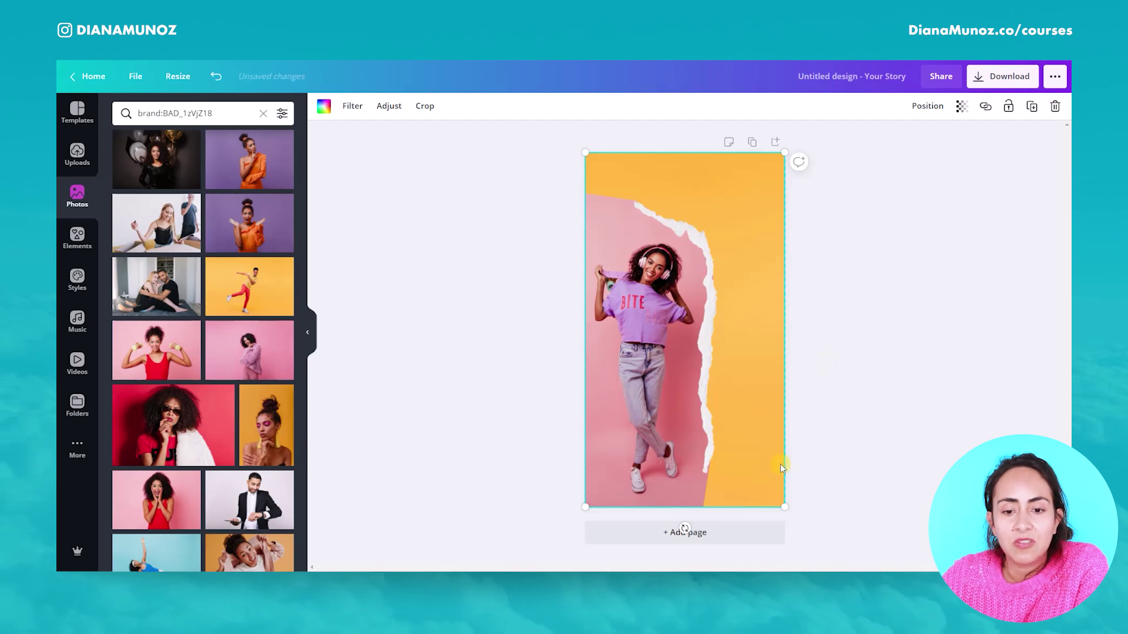
pyautogui.click(829, 379)
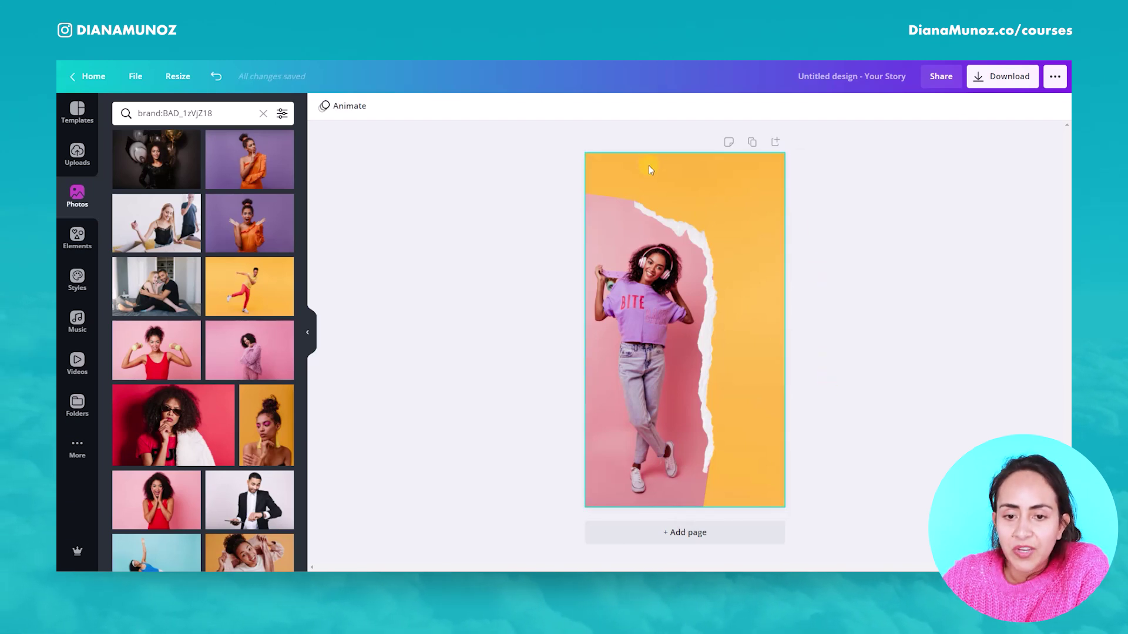
# Step: Try the torn frame enlarged beyond the page's top and right edges, and shrink it back to about page size
pyautogui.click(683, 192)
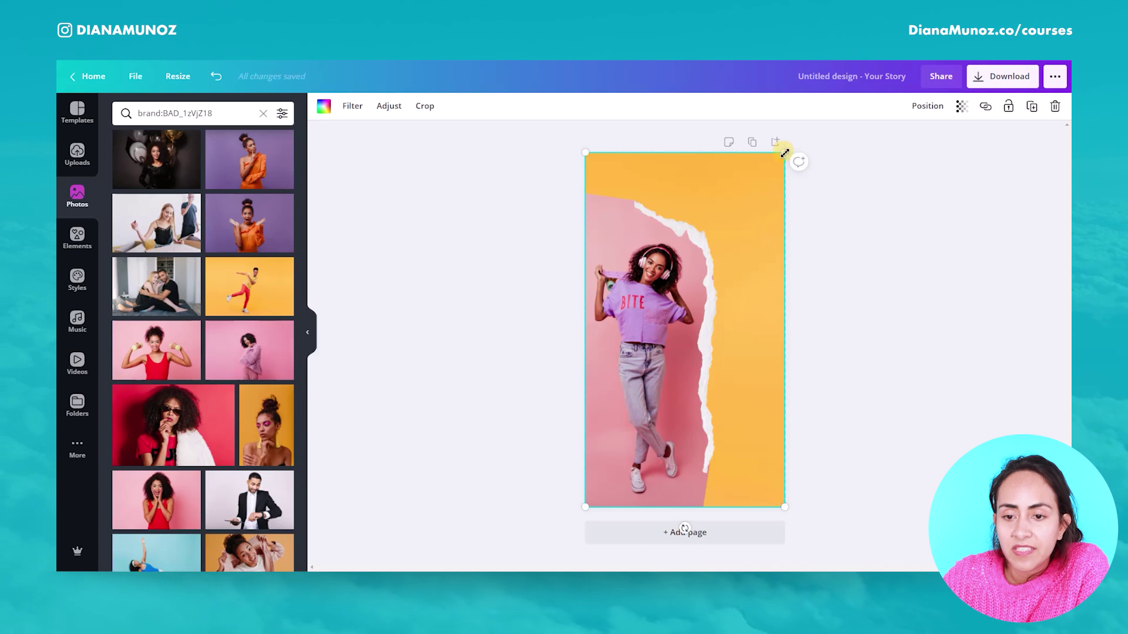
pyautogui.moveTo(788, 156); pyautogui.dragTo(883, 131)
pyautogui.click(868, 269)
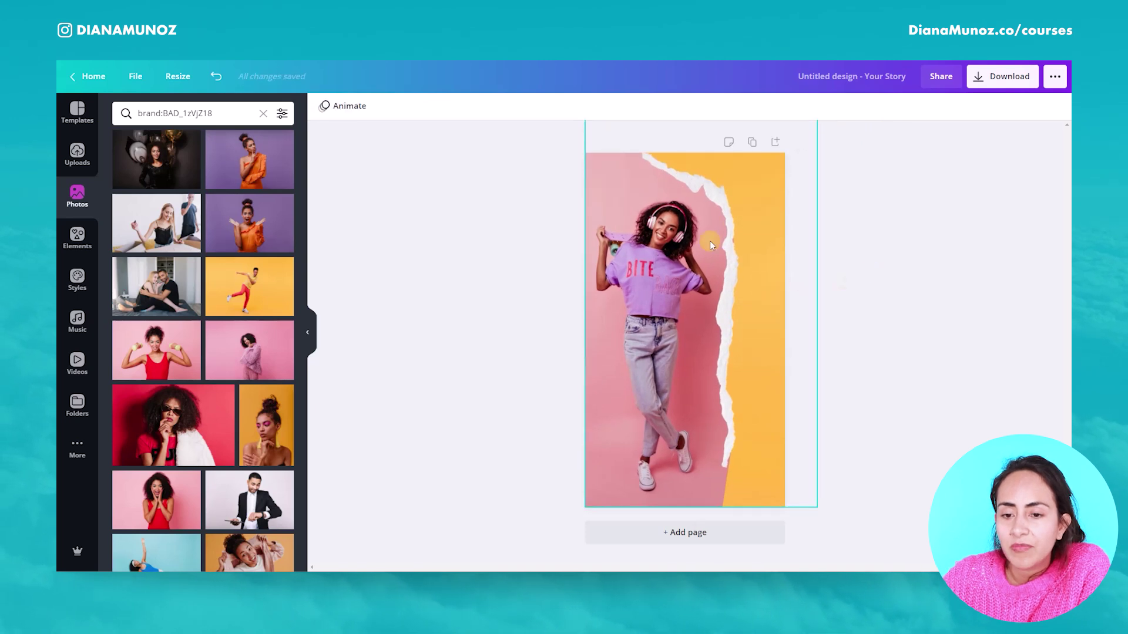
pyautogui.click(748, 477)
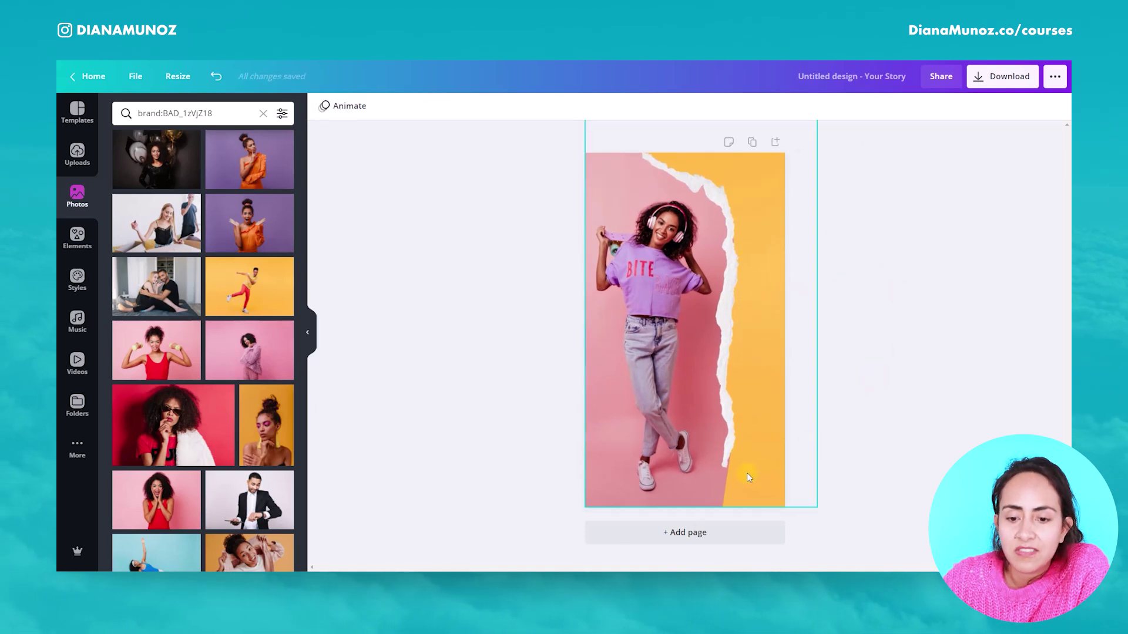
pyautogui.moveTo(820, 509); pyautogui.dragTo(755, 477)
pyautogui.moveTo(762, 367); pyautogui.dragTo(764, 421)
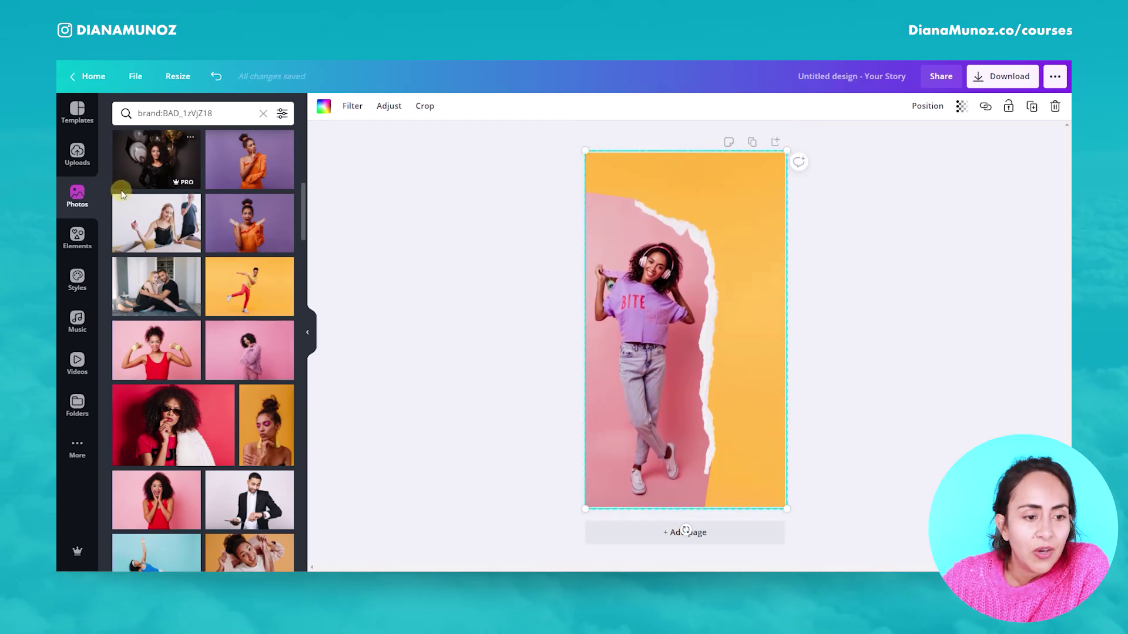
# Step: Search the photo library for "texture" in place of the brand collection
pyautogui.click(228, 113)
pyautogui.tripleClick(229, 114)
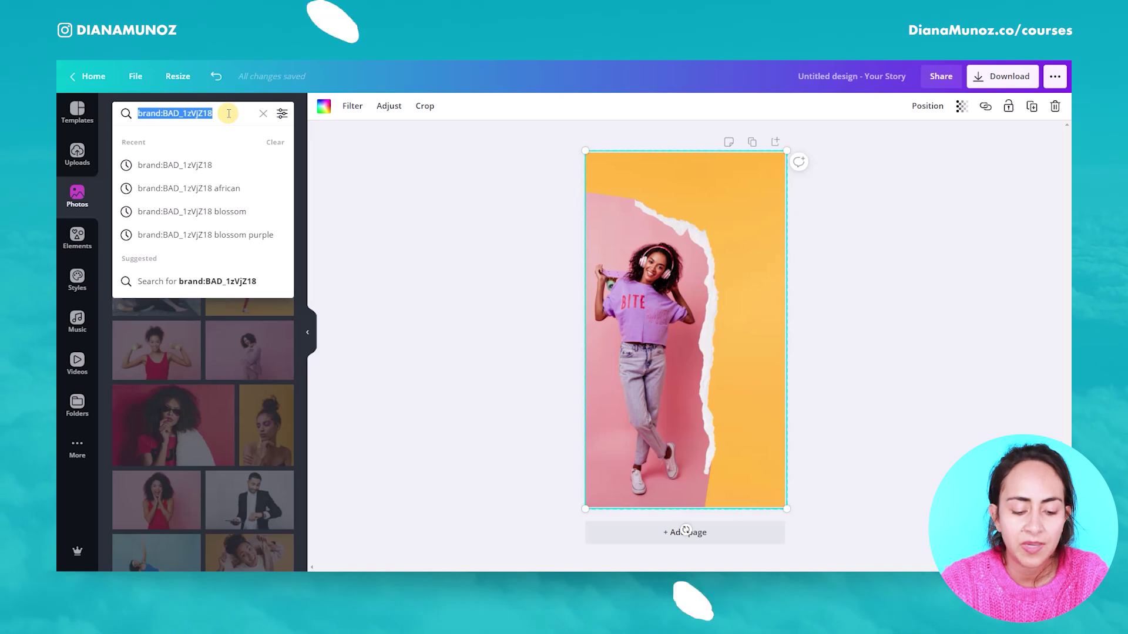
pyautogui.write('text')
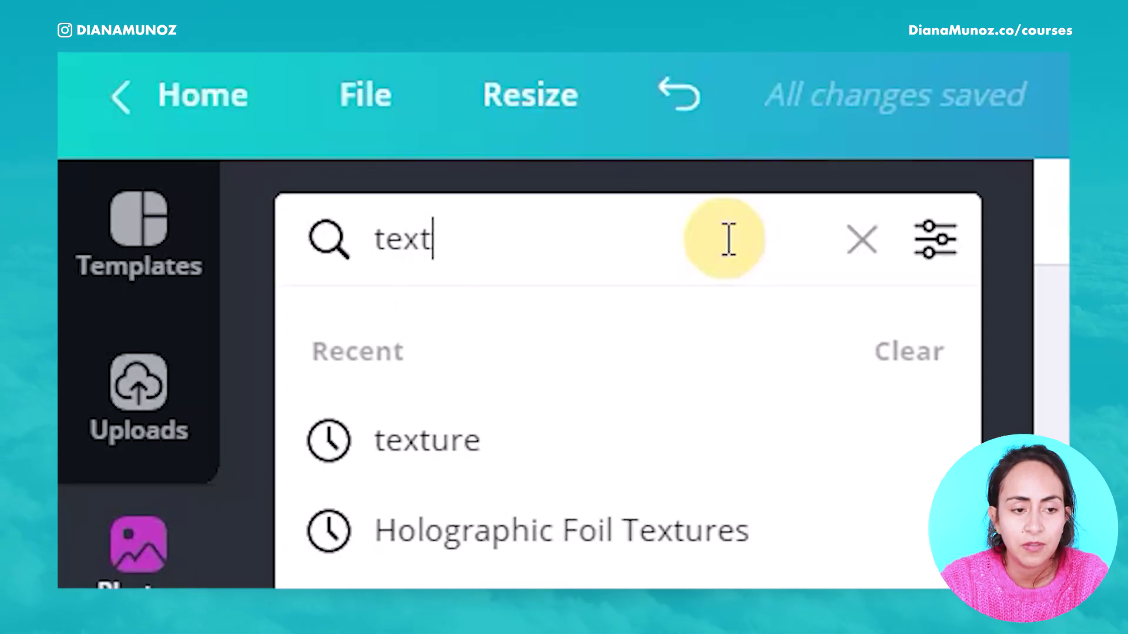
pyautogui.write('ure')
pyautogui.press('Return')
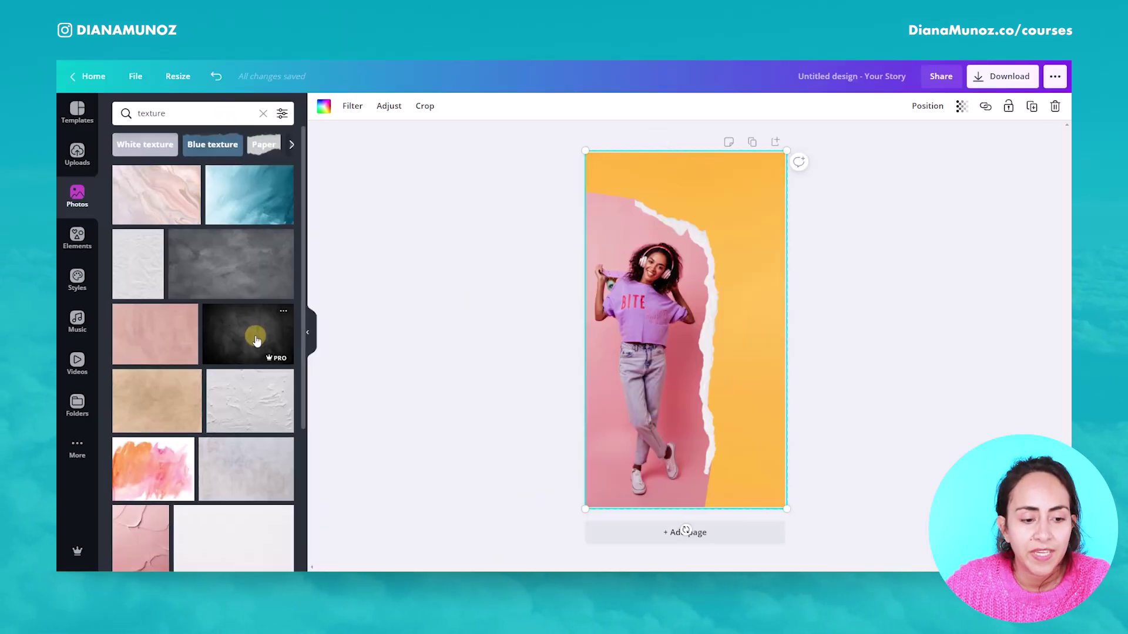
# Step: Replace the right section's yellow background with the pink cracked plaster texture
pyautogui.scroll(-5, 252, 320)
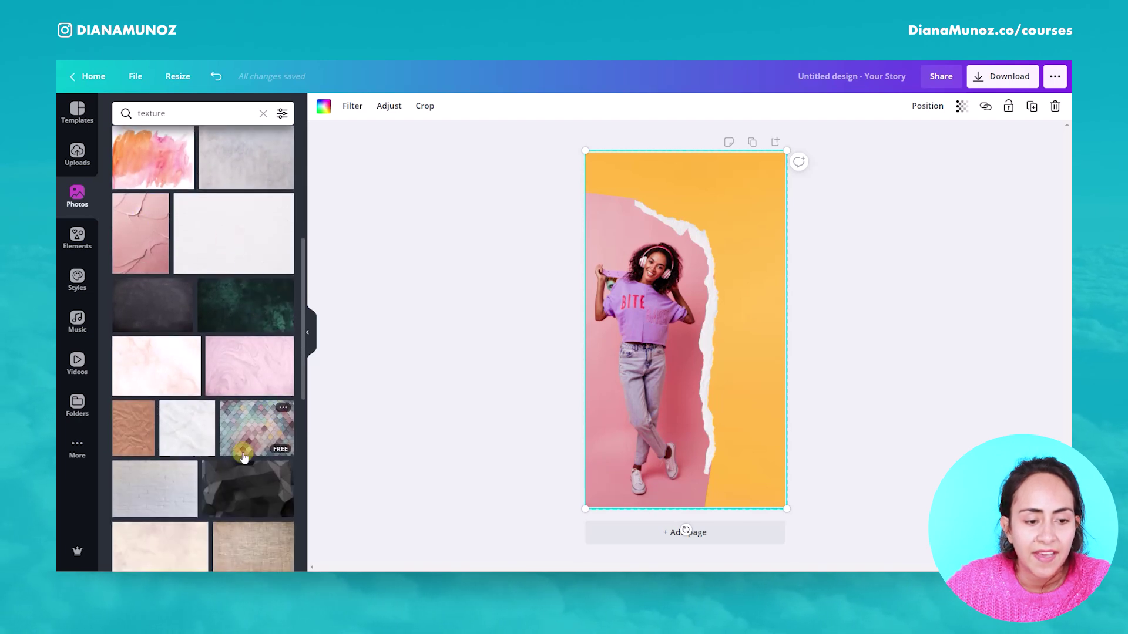
pyautogui.scroll(3, 247, 459)
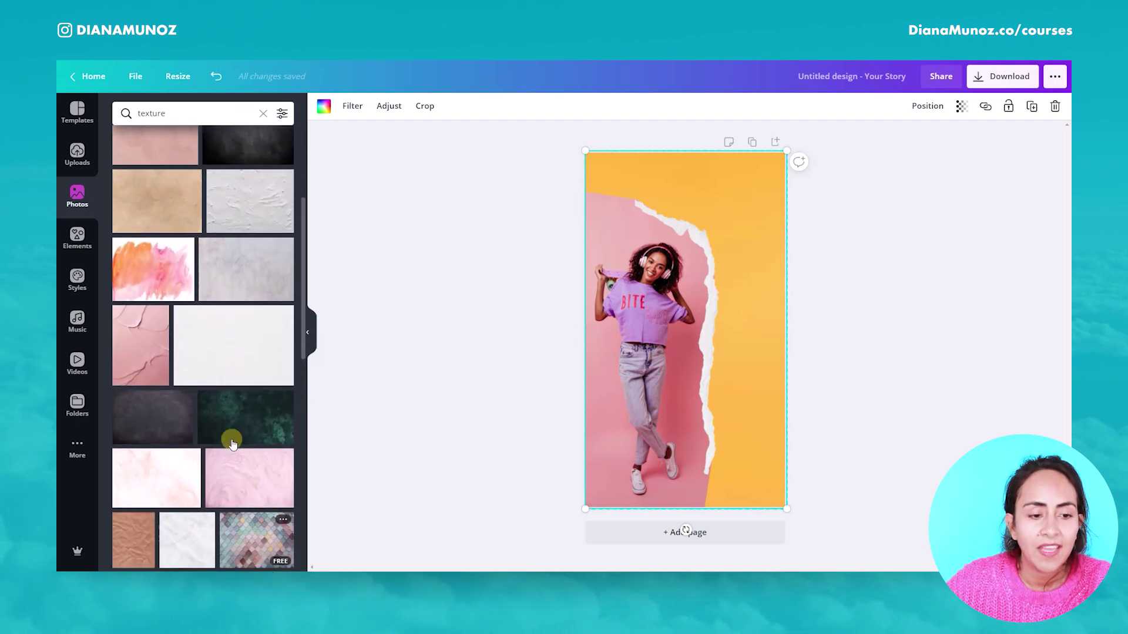
pyautogui.moveTo(135, 381); pyautogui.dragTo(746, 347)
pyautogui.click(873, 294)
# Step: Enlarge the torn paper frame beyond the page's top and right edges so the woman fills more of the story
pyautogui.click(705, 336)
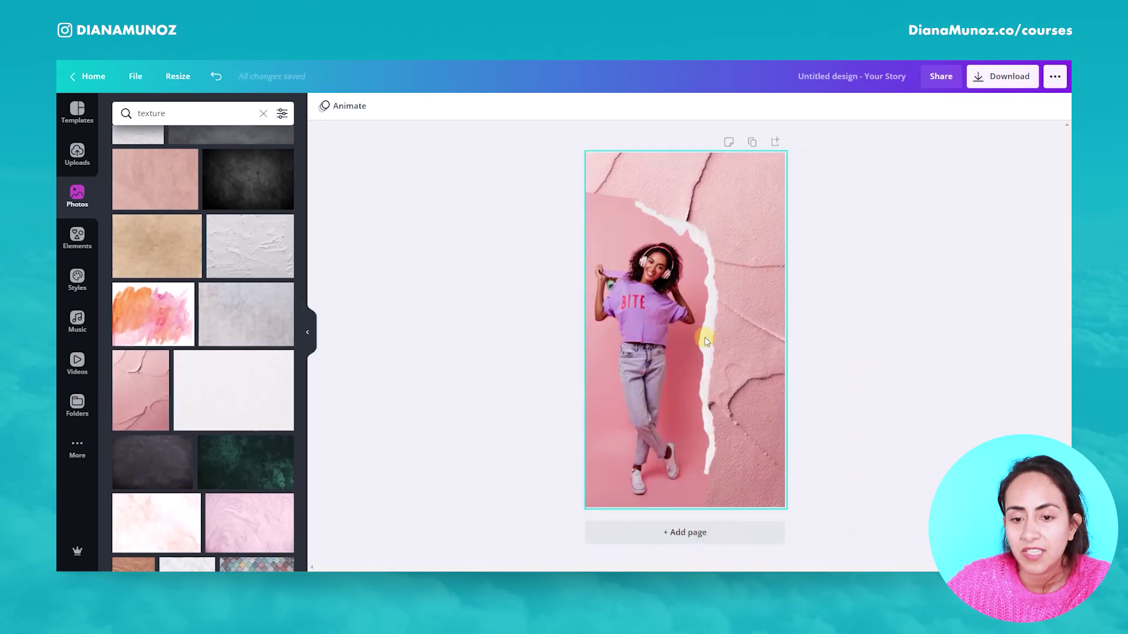
pyautogui.scroll(2, 215, 494)
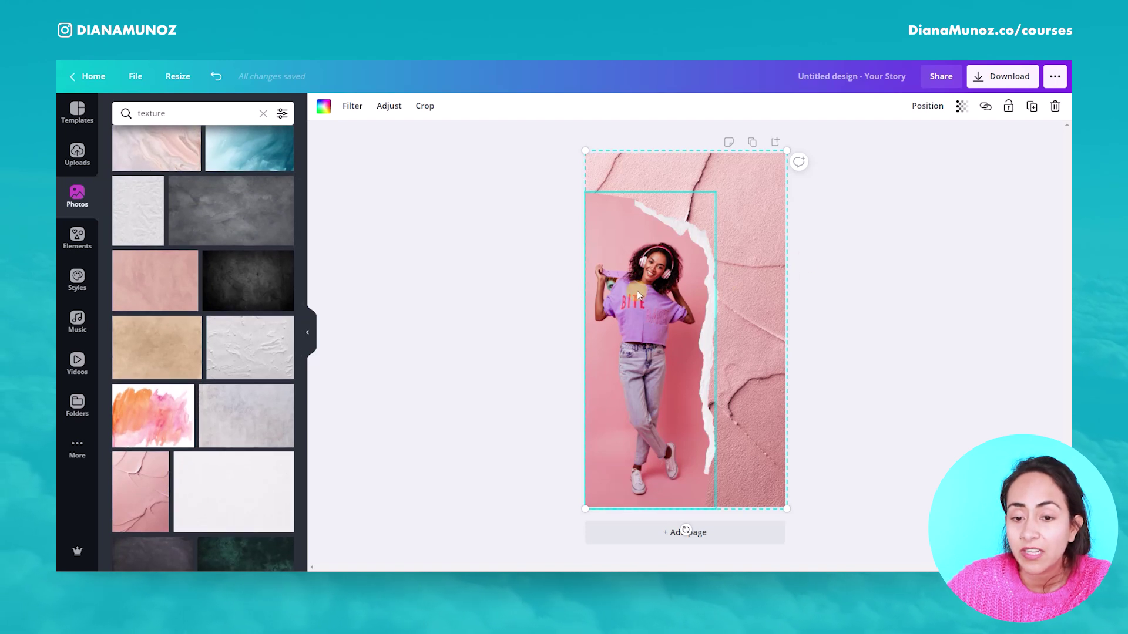
pyautogui.moveTo(802, 146); pyautogui.dragTo(843, 125)
pyautogui.click(961, 396)
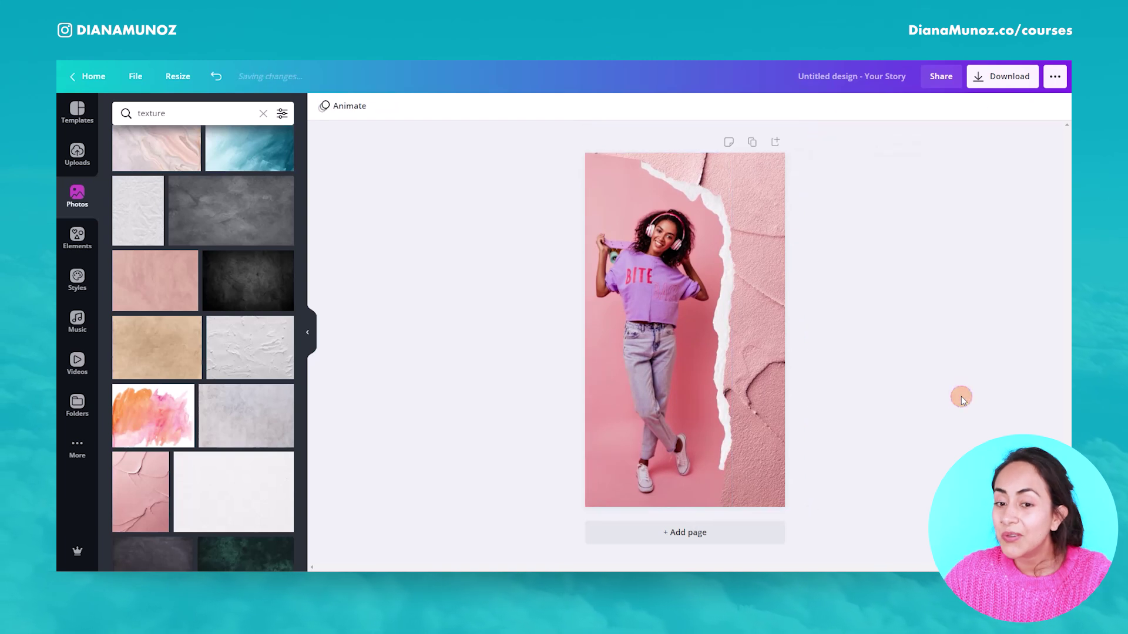